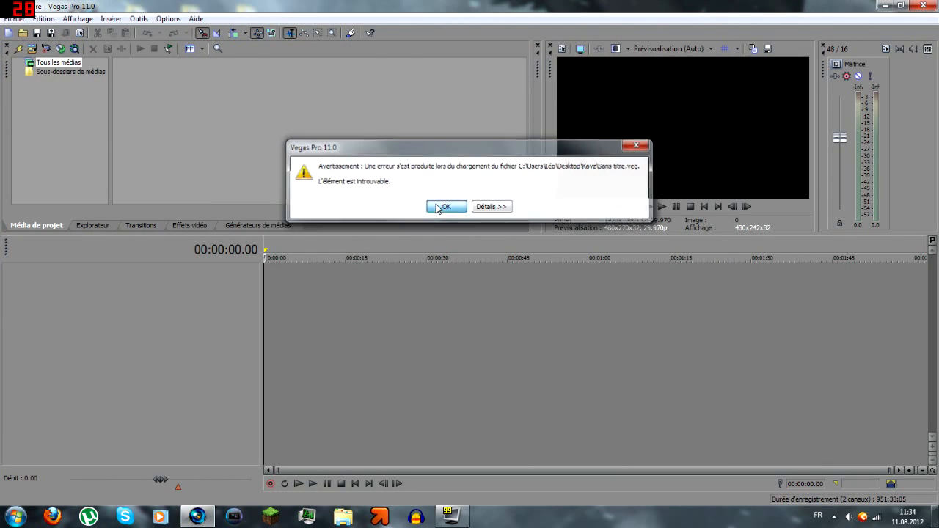
Dismiss the loading warning and create a new project with a 1280x720, 29.970 fps video template
{"action": "left_click", "coordinate": [444, 206]}
{"action": "left_click", "coordinate": [14, 19]}
{"action": "left_click", "coordinate": [29, 33]}
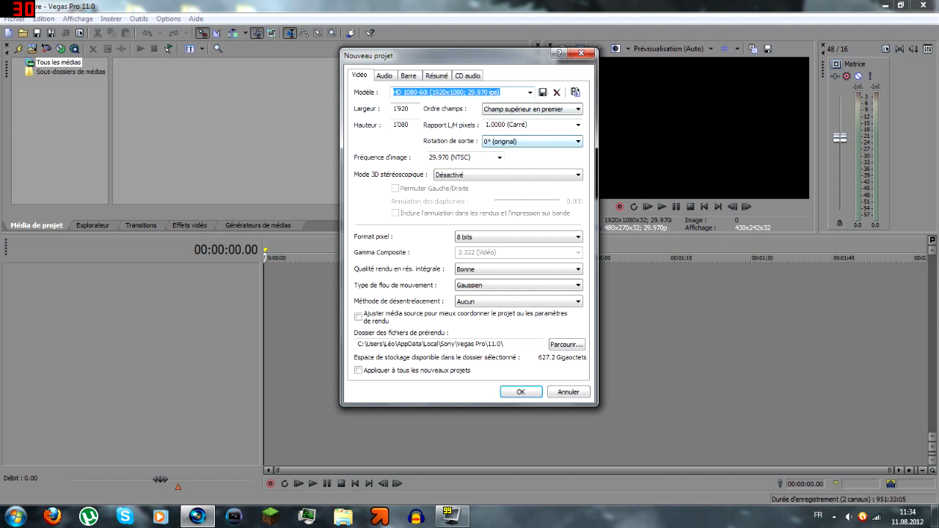
{"action": "scroll", "coordinate": [446, 93], "scroll_direction": "down", "scroll_amount": 2}
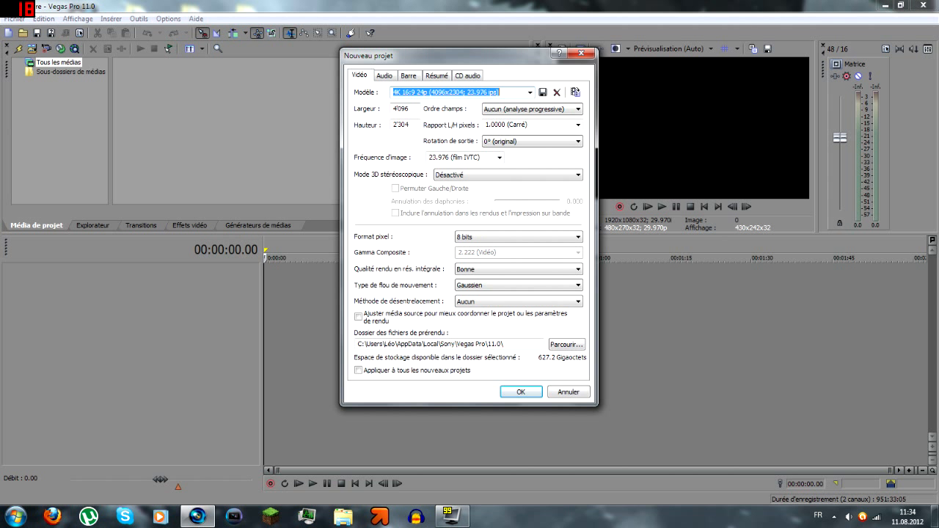
{"action": "scroll", "coordinate": [446, 92], "scroll_direction": "down", "scroll_amount": 5}
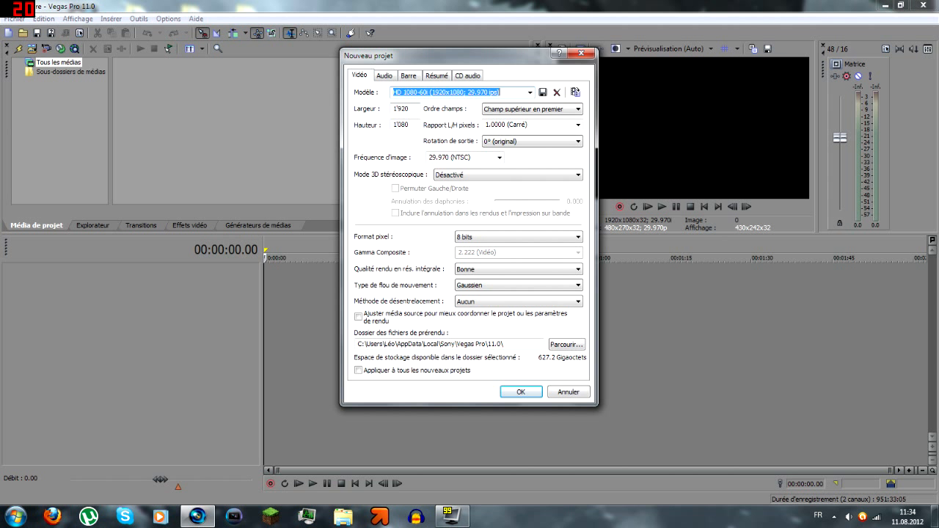
{"action": "scroll", "coordinate": [445, 93], "scroll_direction": "down", "scroll_amount": 2}
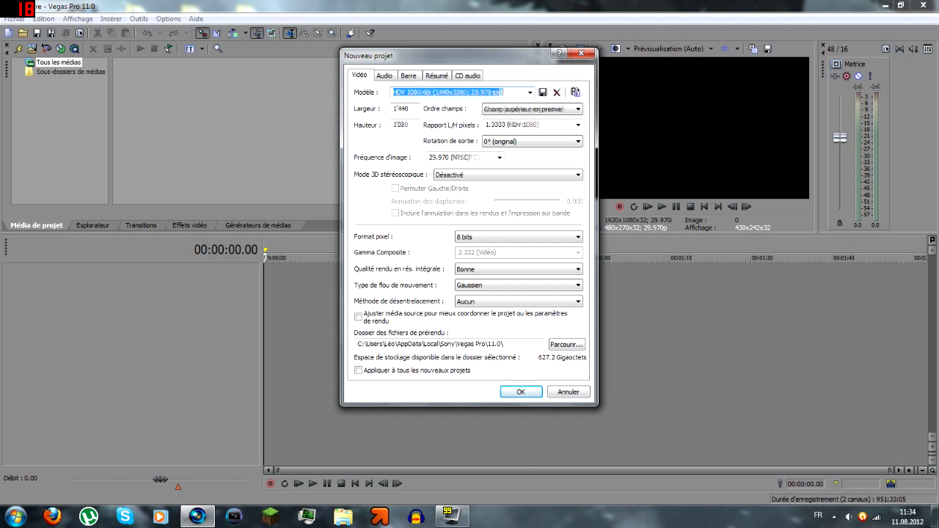
{"action": "scroll", "coordinate": [446, 92], "scroll_direction": "down", "scroll_amount": 6}
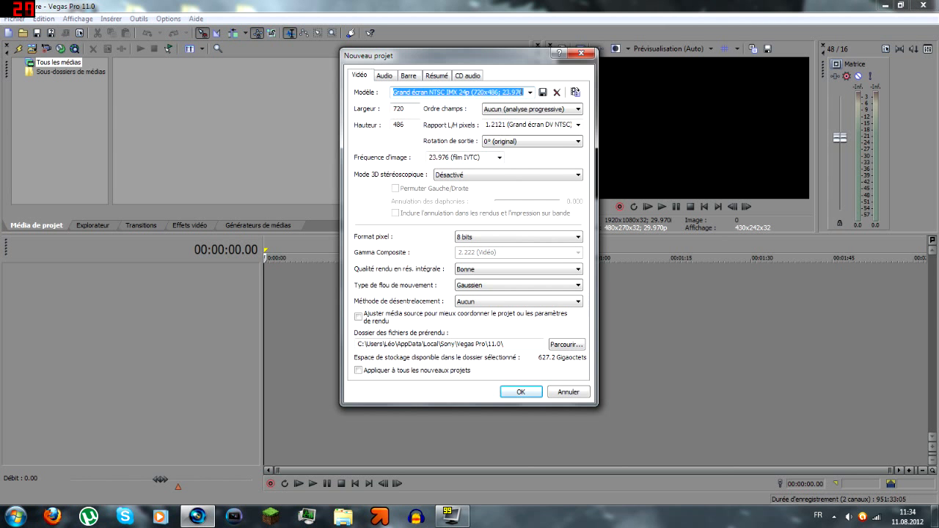
{"action": "scroll", "coordinate": [446, 92], "scroll_direction": "down", "scroll_amount": 3}
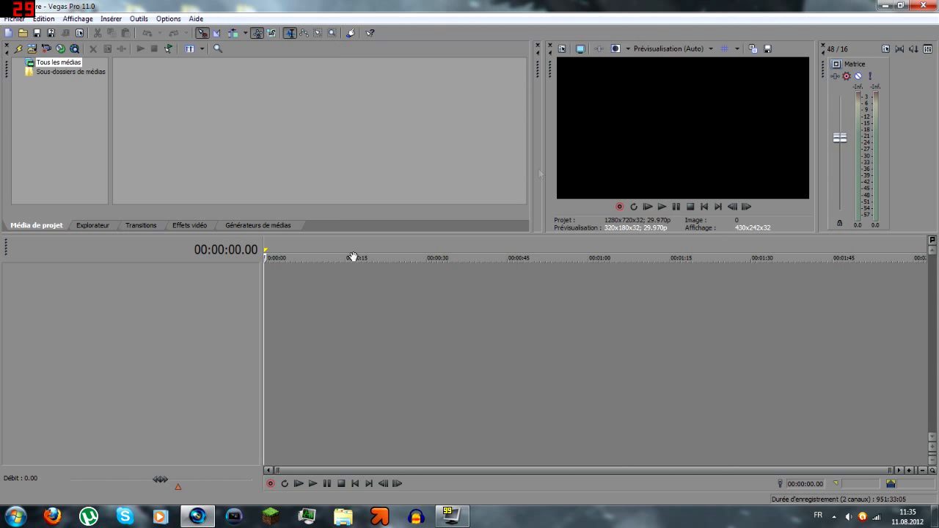
{"action": "left_click_drag", "start_coordinate": [366, 356], "coordinate": [881, 335]}
{"action": "left_click_drag", "start_coordinate": [882, 335], "coordinate": [534, 356]}
{"action": "left_click_drag", "start_coordinate": [535, 355], "coordinate": [265, 375]}
{"action": "left_click_drag", "start_coordinate": [379, 369], "coordinate": [606, 355]}
Add magical8bitPlugSample.mp3 from the desktop folder Zaaas to the start of the timeline and close the folder
{"action": "left_click_drag", "start_coordinate": [522, 5], "coordinate": [794, 37]}
{"action": "double_click", "coordinate": [247, 26]}
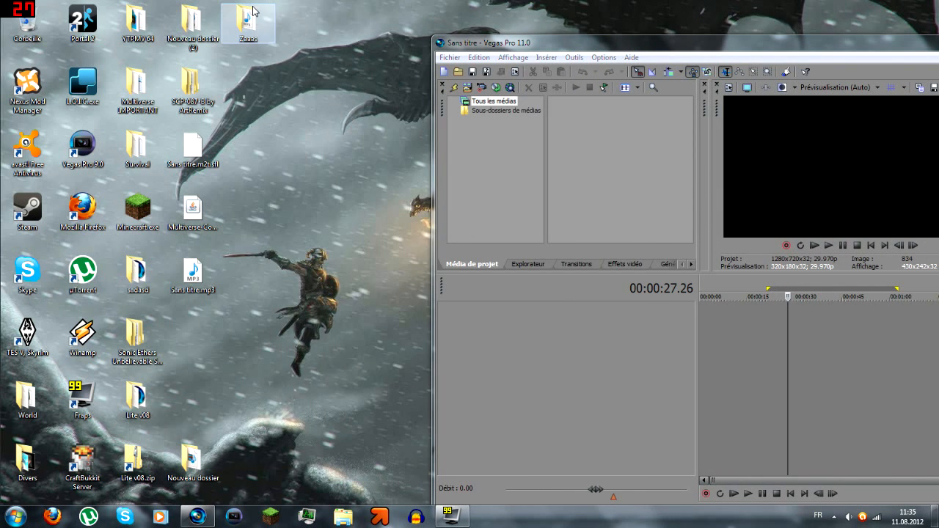
{"action": "left_click_drag", "start_coordinate": [202, 277], "coordinate": [708, 323]}
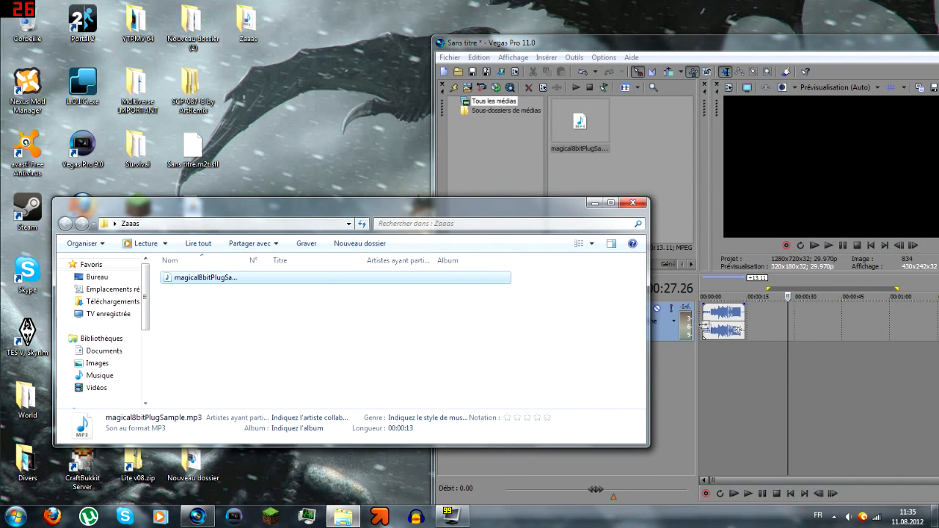
{"action": "left_click", "coordinate": [383, 215]}
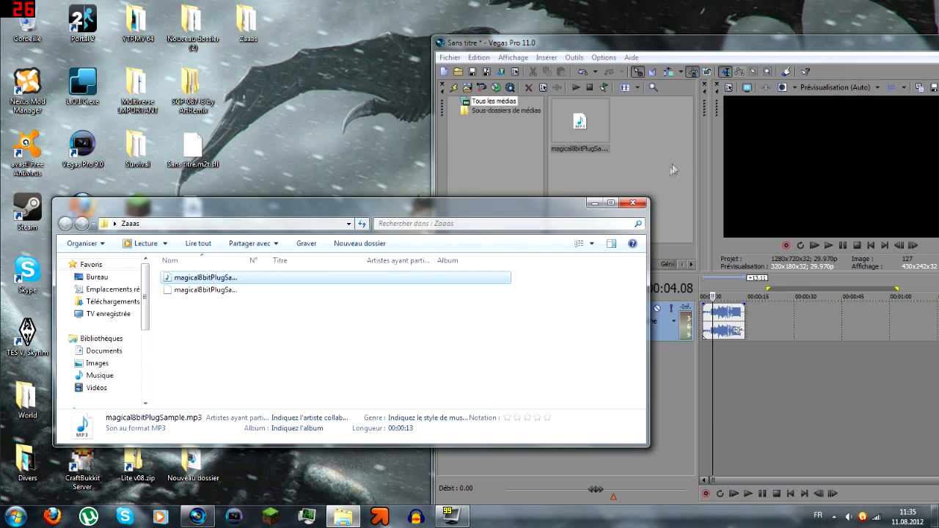
{"action": "left_click", "coordinate": [632, 203]}
{"action": "double_click", "coordinate": [648, 37]}
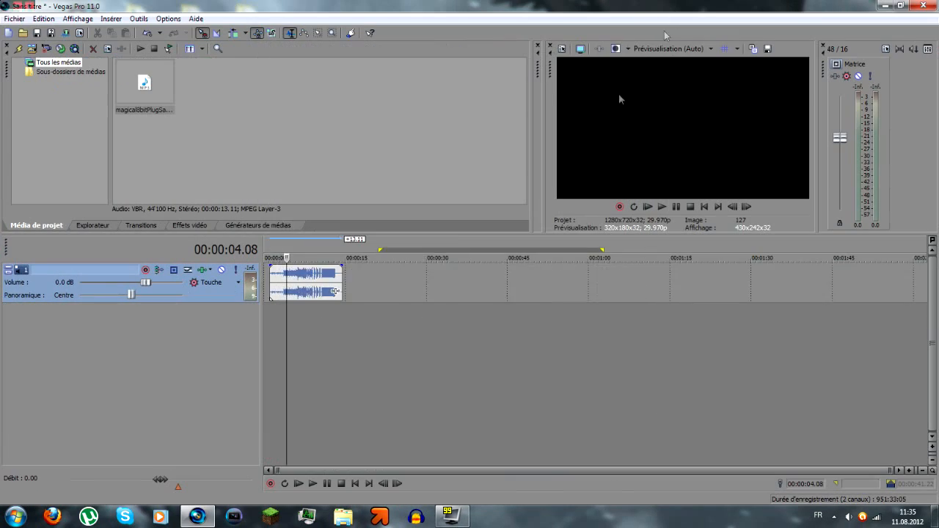
Listen to the imported music clip and split it at 00:00:06.10
{"action": "scroll", "coordinate": [444, 365], "scroll_direction": "up", "scroll_amount": 5}
{"action": "key", "text": "space"}
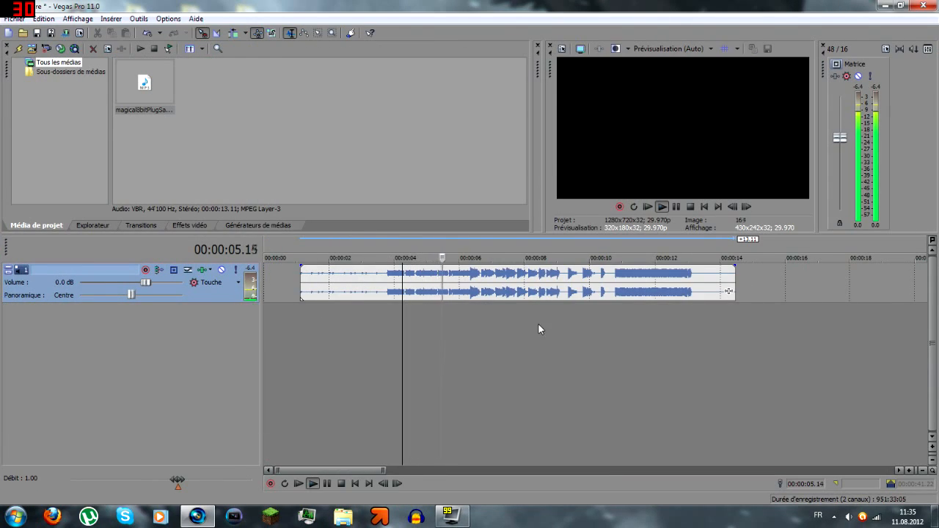
{"action": "scroll", "coordinate": [557, 330], "scroll_direction": "up", "scroll_amount": 2}
{"action": "left_click", "coordinate": [624, 283]}
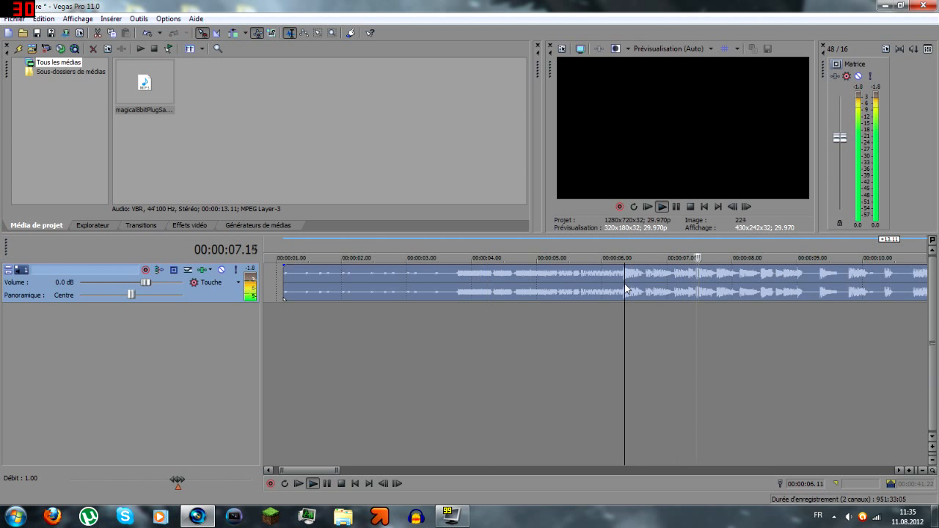
{"action": "key", "text": "space"}
{"action": "key", "text": "s"}
{"action": "scroll", "coordinate": [509, 292], "scroll_direction": "up", "scroll_amount": 1}
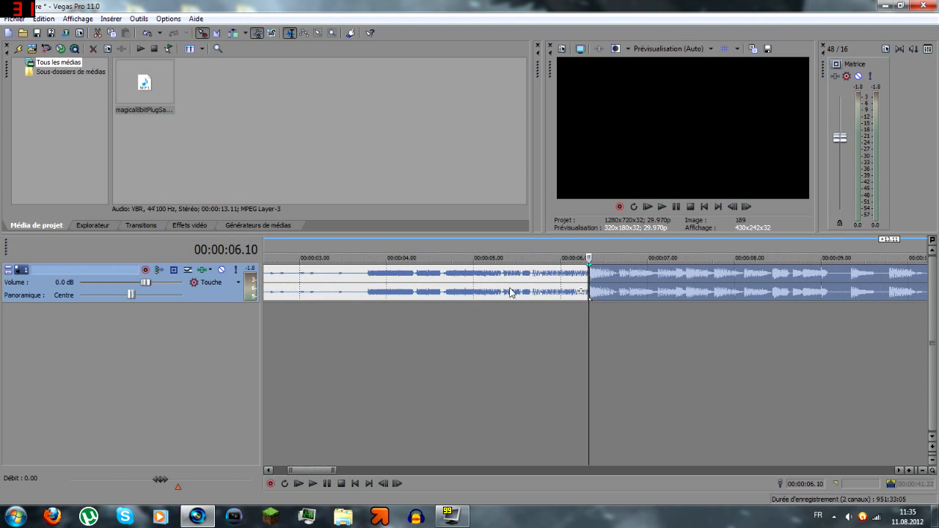
Delete the music before the split and move the remaining part to the start of the timeline
{"action": "scroll", "coordinate": [510, 292], "scroll_direction": "down", "scroll_amount": 10}
{"action": "key", "text": "Delete"}
{"action": "left_click_drag", "start_coordinate": [396, 273], "coordinate": [220, 289]}
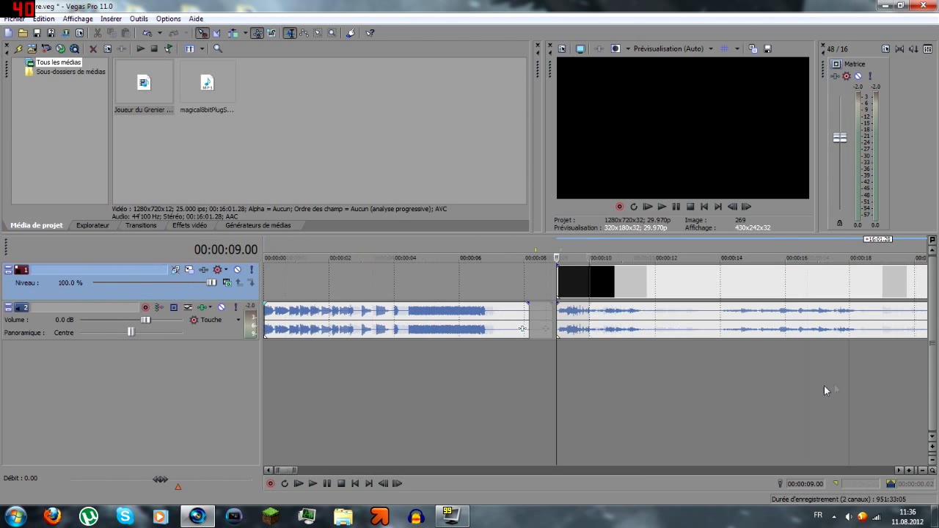
Put the Joueur du Grenier video's audio on its own track and place that track directly below the video track
{"action": "scroll", "coordinate": [824, 385], "scroll_direction": "down", "scroll_amount": 2}
{"action": "left_click", "coordinate": [198, 370]}
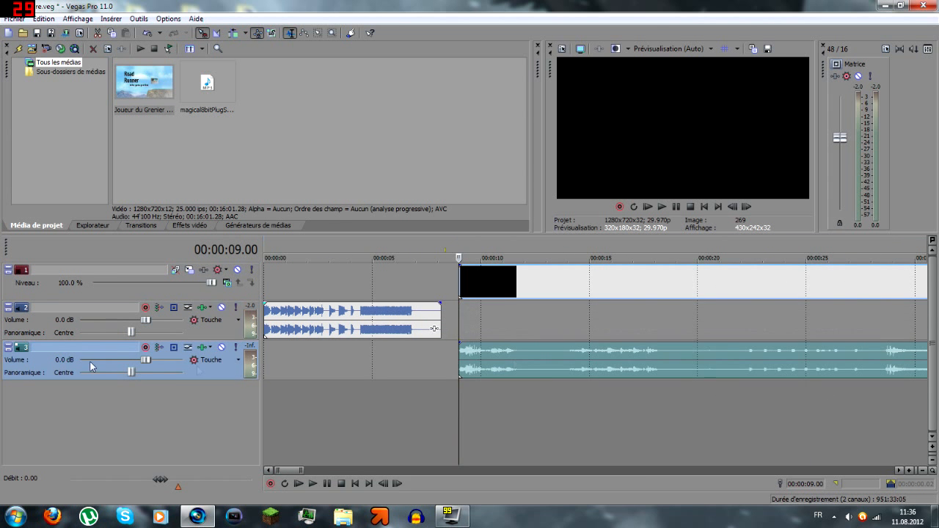
{"action": "left_click_drag", "start_coordinate": [62, 368], "coordinate": [61, 328]}
Locate the flute passage in the Joueur du Grenier video and split the footage at 00:06:30.28
{"action": "scroll", "coordinate": [496, 347], "scroll_direction": "down", "scroll_amount": 8}
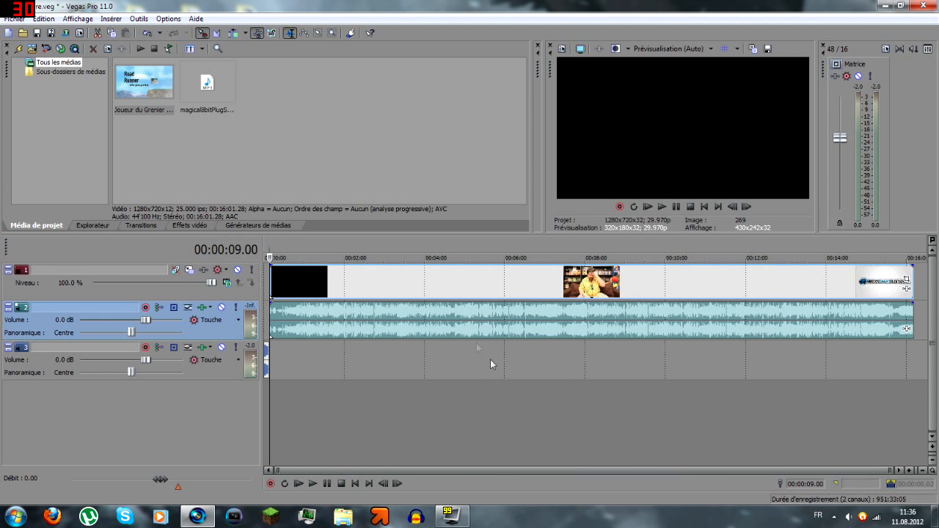
{"action": "left_click", "coordinate": [506, 346]}
{"action": "scroll", "coordinate": [514, 352], "scroll_direction": "up", "scroll_amount": 3}
{"action": "key", "text": "space"}
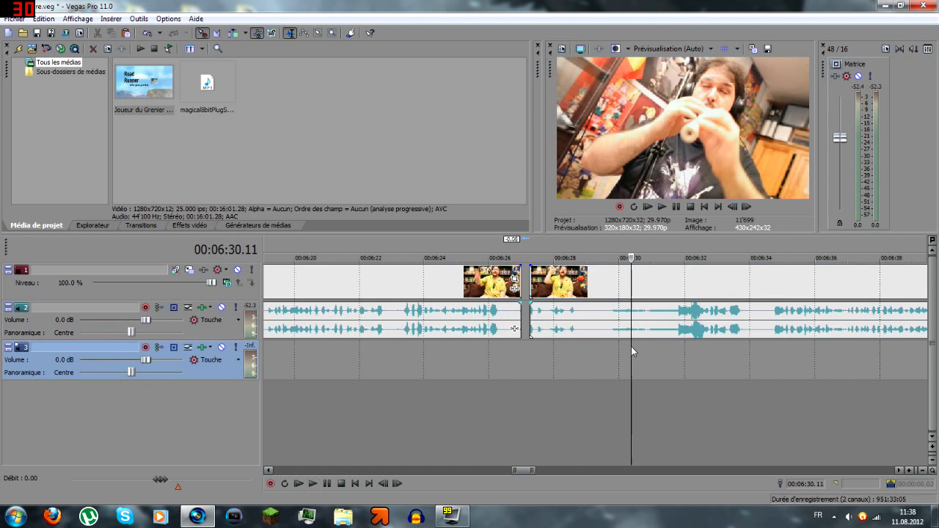
{"action": "scroll", "coordinate": [682, 346], "scroll_direction": "up", "scroll_amount": 3}
{"action": "scroll", "coordinate": [734, 345], "scroll_direction": "up", "scroll_amount": 3}
{"action": "key", "text": "space"}
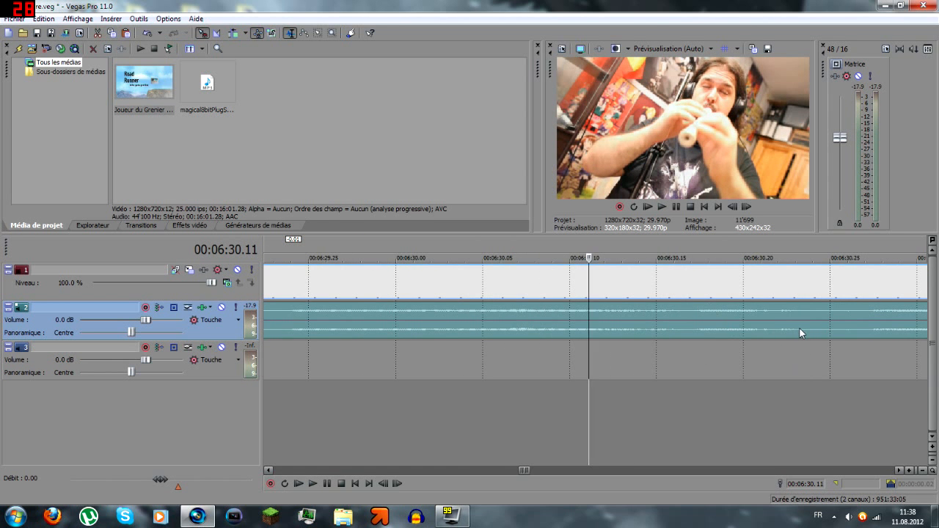
{"action": "scroll", "coordinate": [799, 328], "scroll_direction": "down", "scroll_amount": 2}
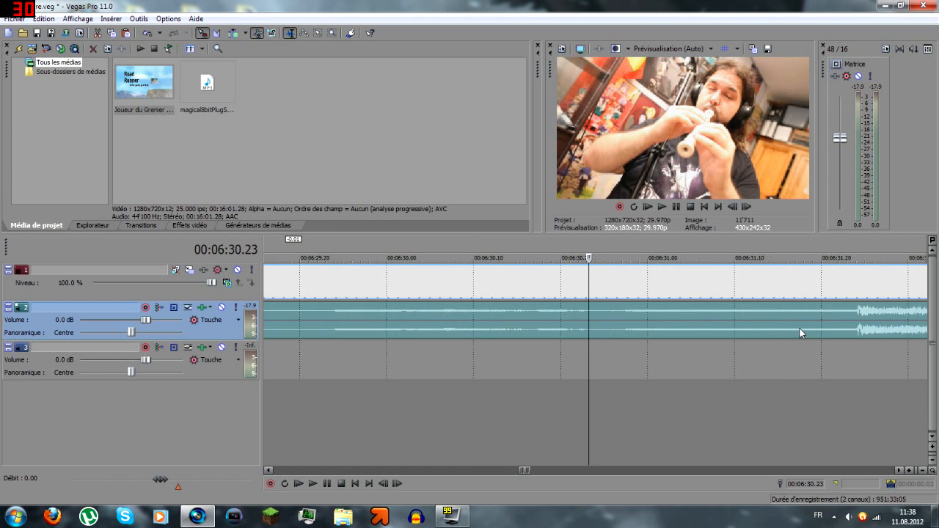
{"action": "left_click", "coordinate": [644, 322]}
{"action": "key", "text": "s"}
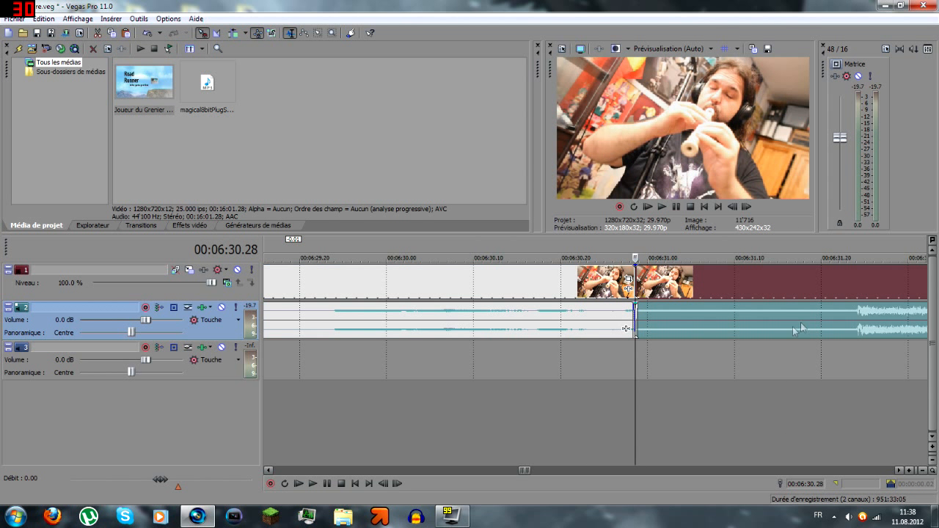
Split the flute footage again at about 00:06:31.23, just before the loud note, and delete the part after it
{"action": "left_click", "coordinate": [850, 326]}
{"action": "key", "text": "s"}
{"action": "key", "text": "Delete"}
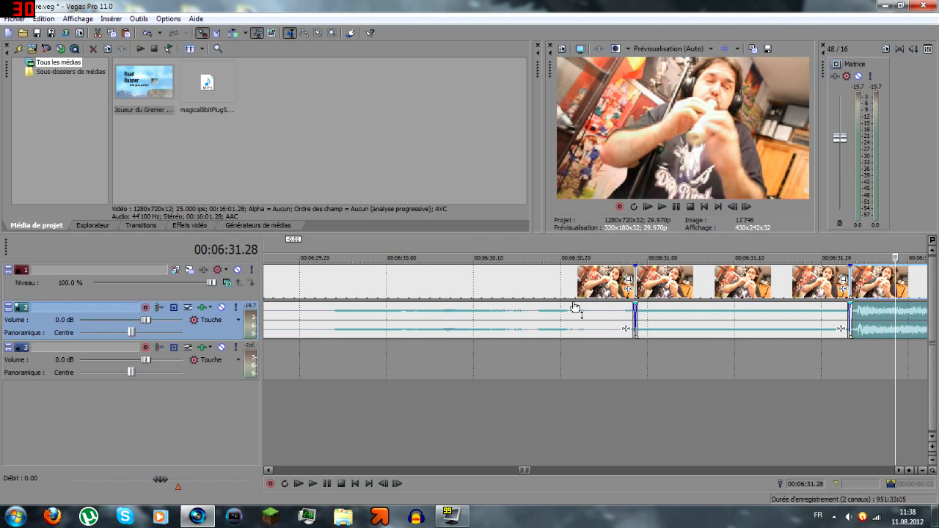
Remove the footage before the short flute clip and move the clip against the end of the music, at about 00:00:08
{"action": "left_click", "coordinate": [576, 318]}
{"action": "scroll", "coordinate": [610, 389], "scroll_direction": "down", "scroll_amount": 6}
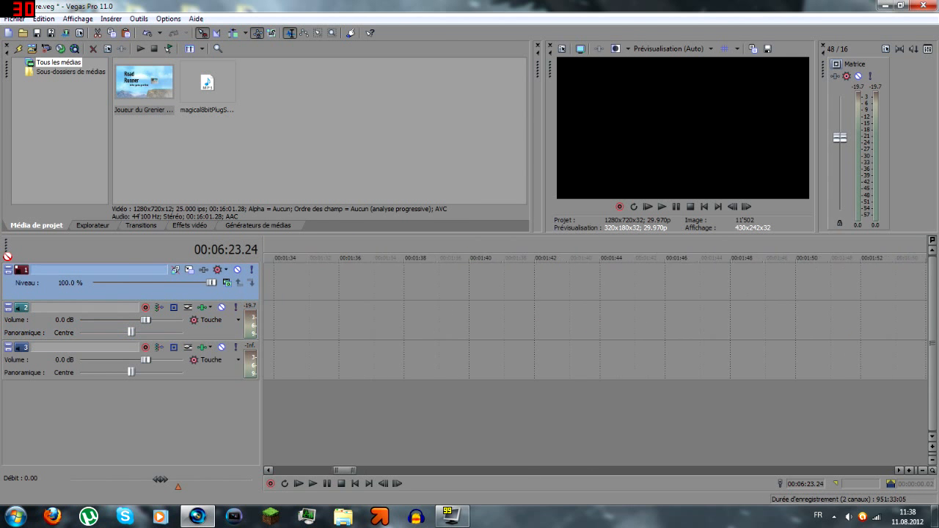
{"action": "left_click_drag", "start_coordinate": [572, 290], "coordinate": [545, 294]}
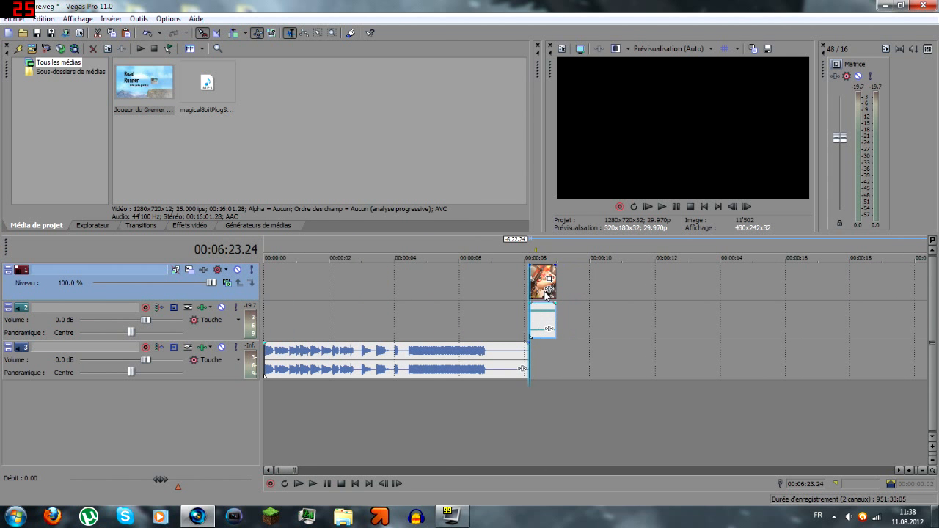
{"action": "left_click", "coordinate": [531, 396]}
Open the keyboard customization and examine the shortcuts for shifting an event's pitch by semitone, cent and octave
{"action": "left_click", "coordinate": [168, 18]}
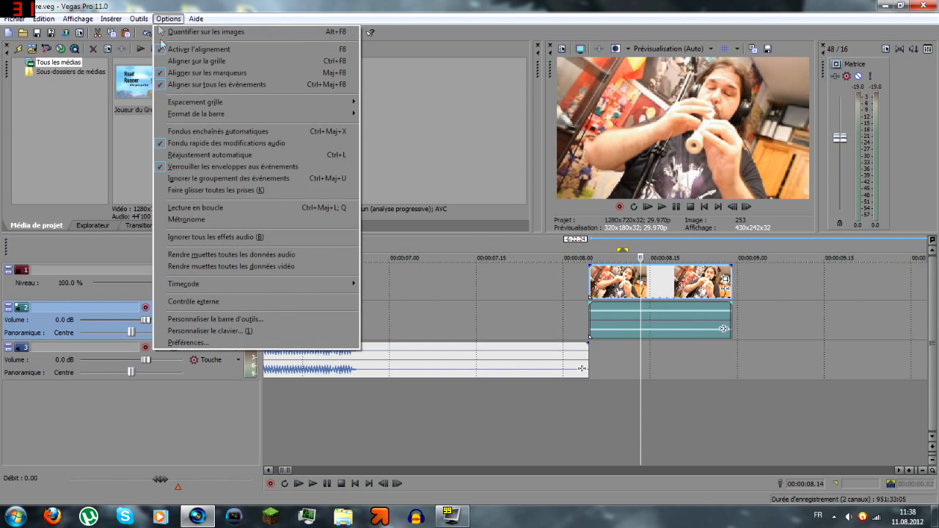
{"action": "left_click", "coordinate": [247, 334]}
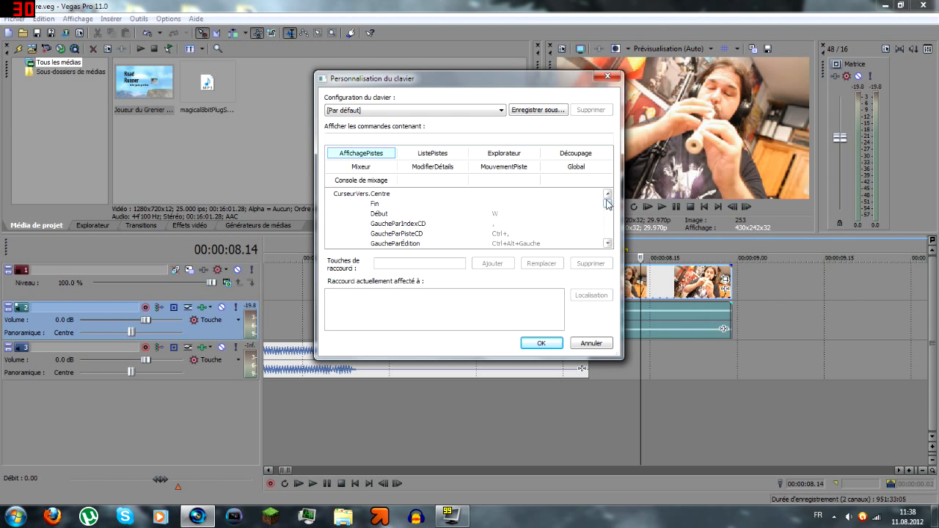
{"action": "left_click_drag", "start_coordinate": [607, 204], "coordinate": [607, 217]}
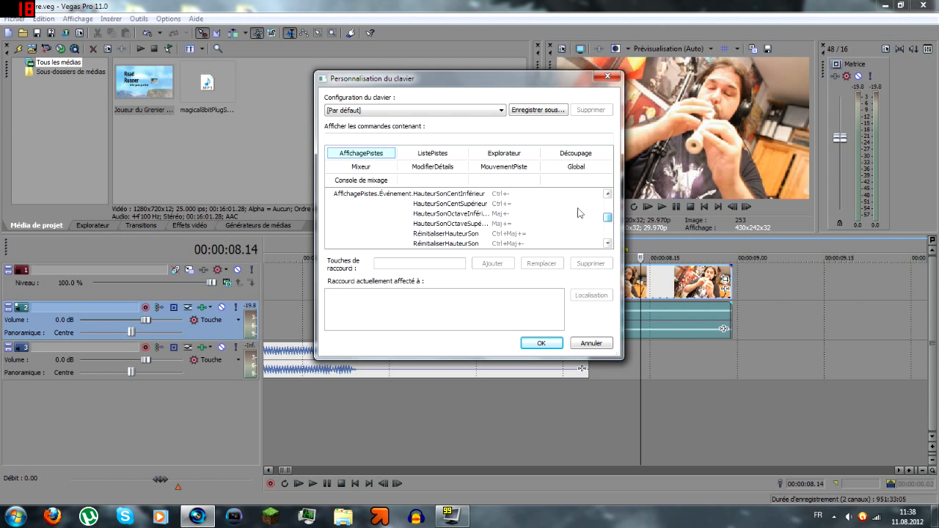
{"action": "left_click", "coordinate": [600, 243]}
{"action": "left_click", "coordinate": [607, 244]}
{"action": "left_click", "coordinate": [607, 243]}
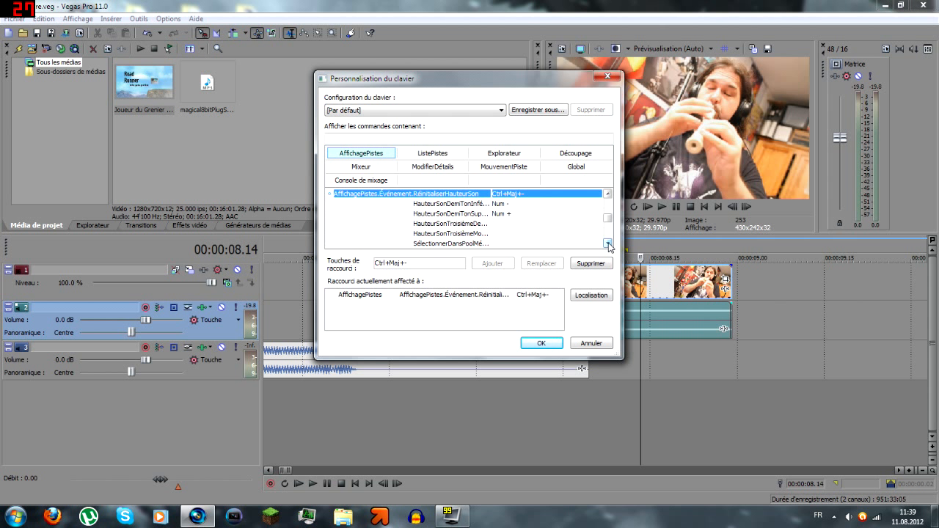
{"action": "left_click", "coordinate": [447, 204]}
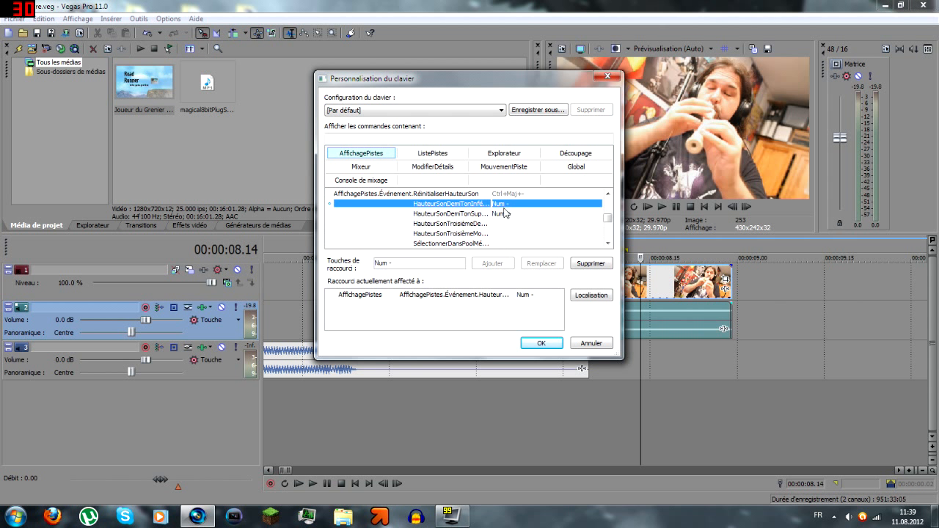
{"action": "left_click", "coordinate": [506, 214]}
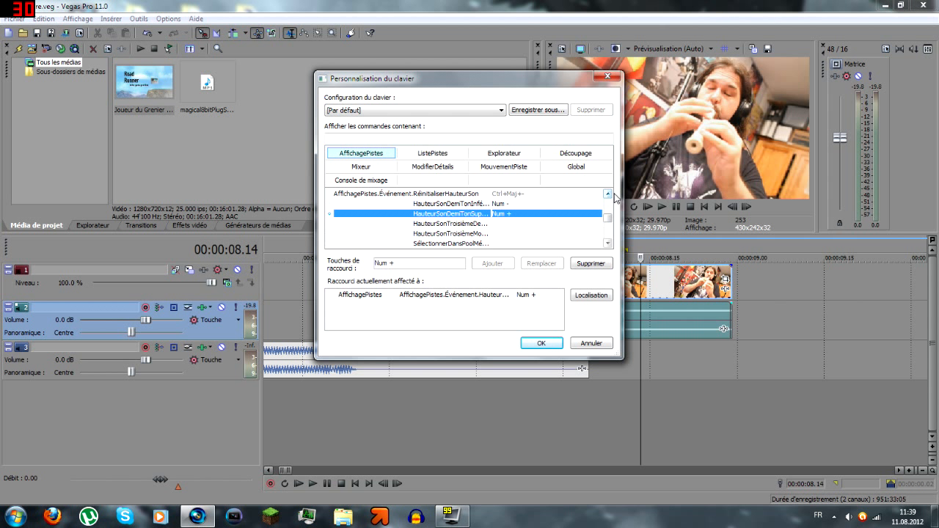
{"action": "scroll", "coordinate": [607, 194], "scroll_direction": "up", "scroll_amount": 4}
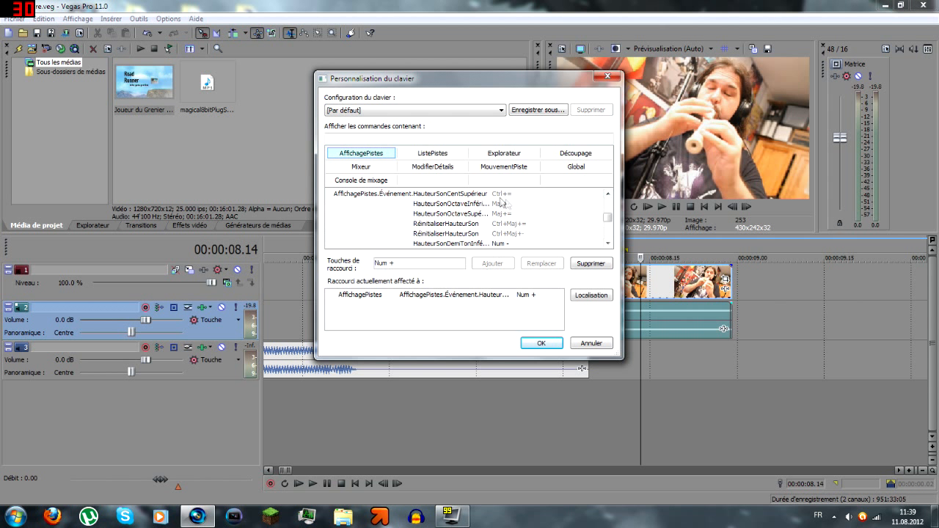
{"action": "scroll", "coordinate": [602, 204], "scroll_direction": "up", "scroll_amount": 2}
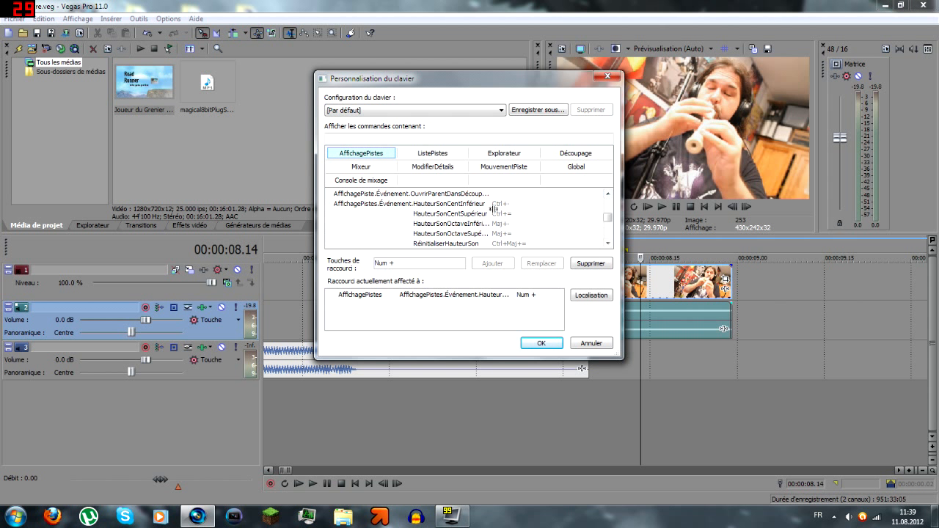
Play the short flute clip repeatedly from near its beginning to check how its note sounds
{"action": "left_click", "coordinate": [597, 322]}
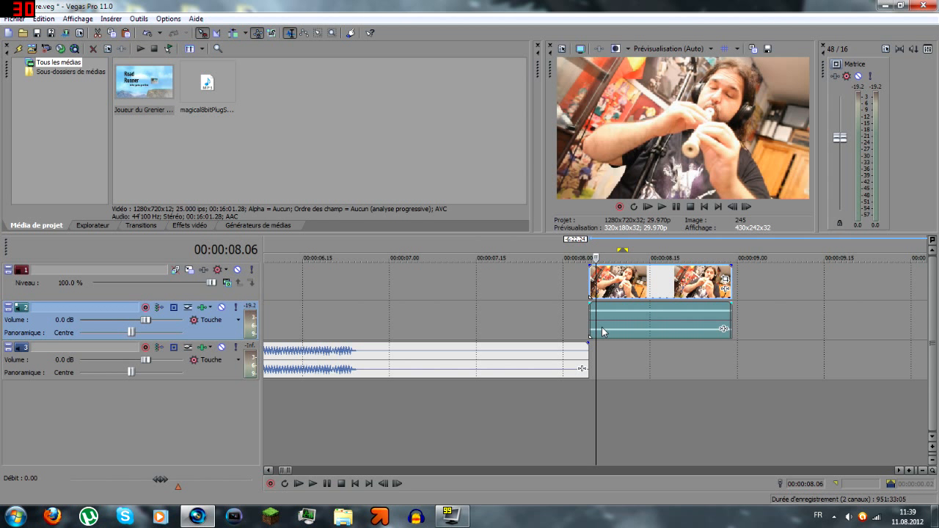
{"action": "key", "text": "space"}
{"action": "key", "text": "space"}
{"action": "key", "text": "space"}
{"action": "key", "text": "space"}
{"action": "key", "text": "space"}
{"action": "key", "text": "space"}
{"action": "left_click", "coordinate": [608, 329]}
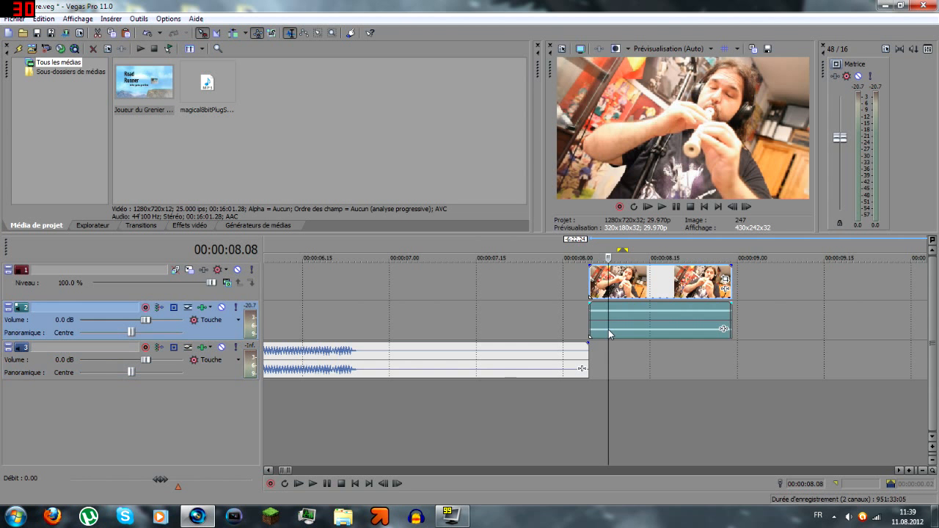
{"action": "key", "text": "space"}
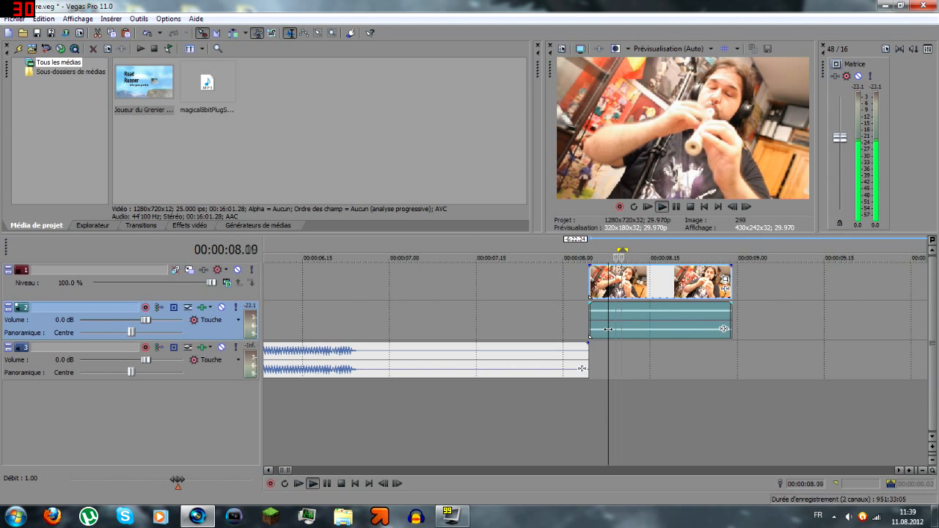
Move the flute clip with its audio to about half a second into the timeline, over the start of the music
{"action": "left_click", "coordinate": [470, 420]}
{"action": "scroll", "coordinate": [487, 426], "scroll_direction": "down", "scroll_amount": 5}
{"action": "left_click_drag", "start_coordinate": [403, 322], "coordinate": [279, 328]}
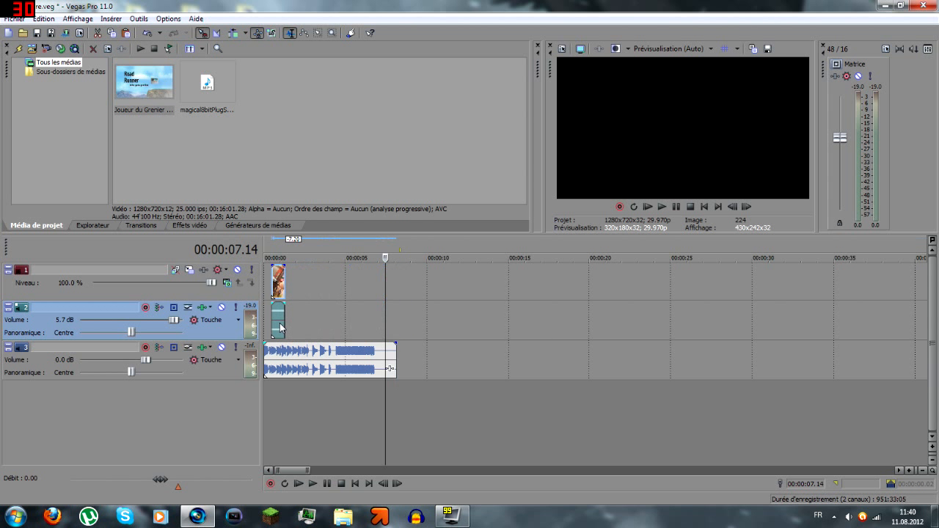
Play the start of the music to find where its second note begins and move the flute clip there, at about 00:00:00.11
{"action": "key", "text": "ctrl+Home"}
{"action": "scroll", "coordinate": [288, 413], "scroll_direction": "up", "scroll_amount": 10}
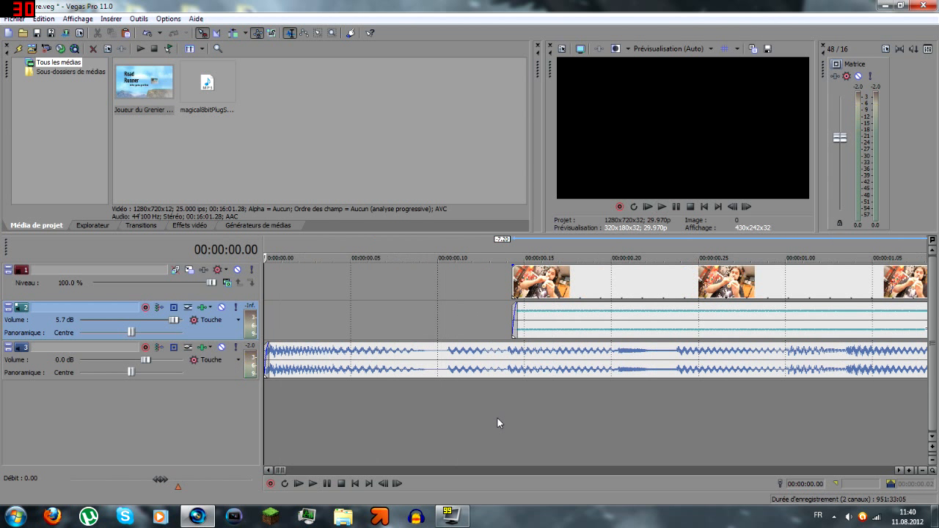
{"action": "key", "text": "space"}
{"action": "key", "text": "space"}
{"action": "left_click", "coordinate": [443, 376]}
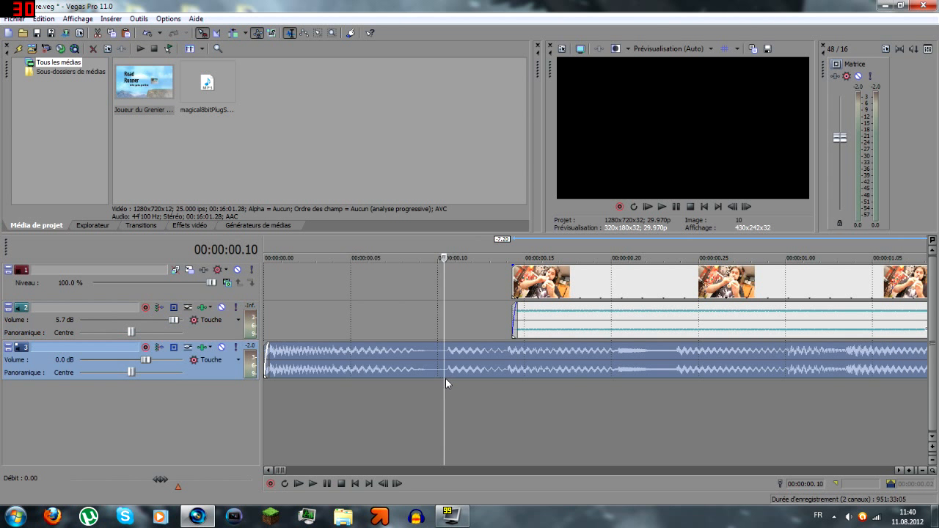
{"action": "key", "text": "space"}
{"action": "key", "text": "space"}
{"action": "left_click_drag", "start_coordinate": [562, 318], "coordinate": [498, 324]}
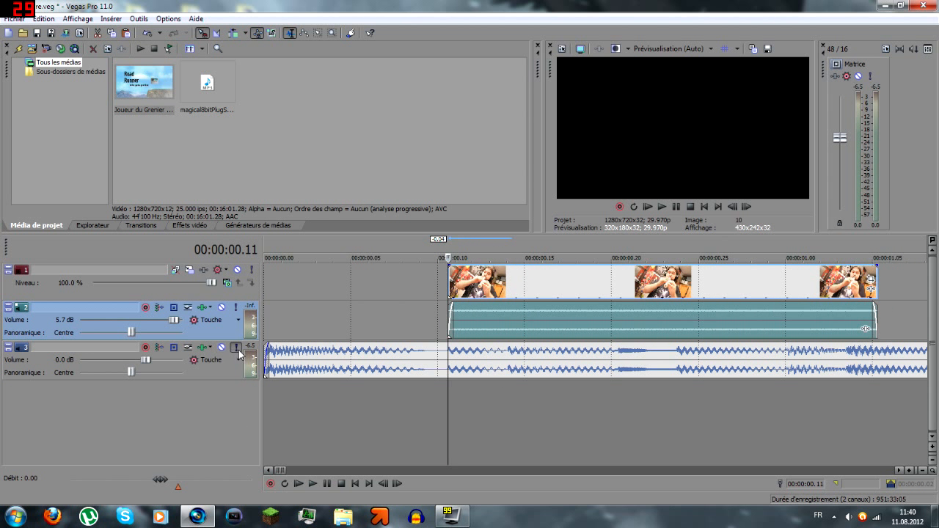
Find where the second music note ends and shorten the flute clip to end there, at about 00:00:00.14
{"action": "left_click", "coordinate": [558, 405]}
{"action": "key", "text": "space"}
{"action": "key", "text": "space"}
{"action": "left_click", "coordinate": [506, 381]}
{"action": "left_click_drag", "start_coordinate": [876, 316], "coordinate": [506, 323]}
Set a loop region from 00:00:00.11 to 00:00:00.14, turn off solo on the music track and play the flute clip with the music
{"action": "left_click_drag", "start_coordinate": [509, 392], "coordinate": [444, 390]}
{"action": "left_click", "coordinate": [285, 483]}
{"action": "left_click", "coordinate": [239, 349]}
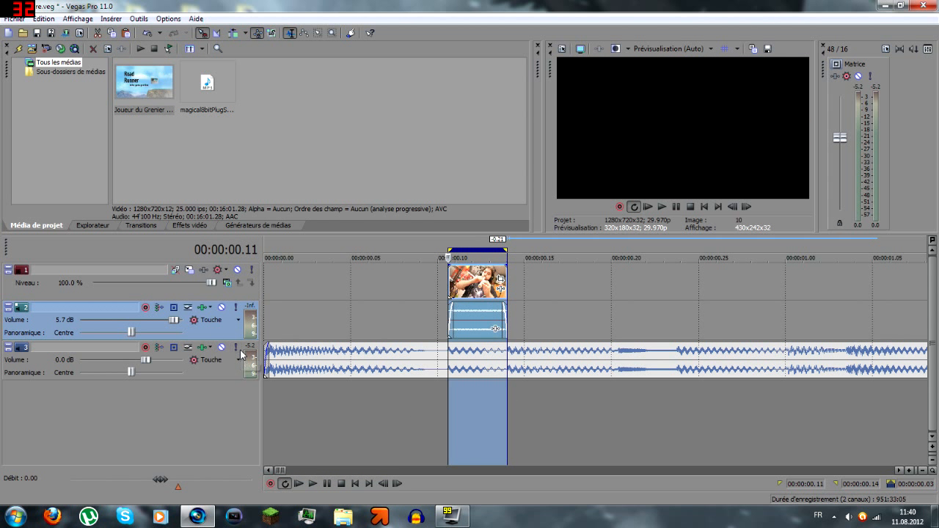
{"action": "key", "text": "space"}
{"action": "left_click", "coordinate": [473, 321]}
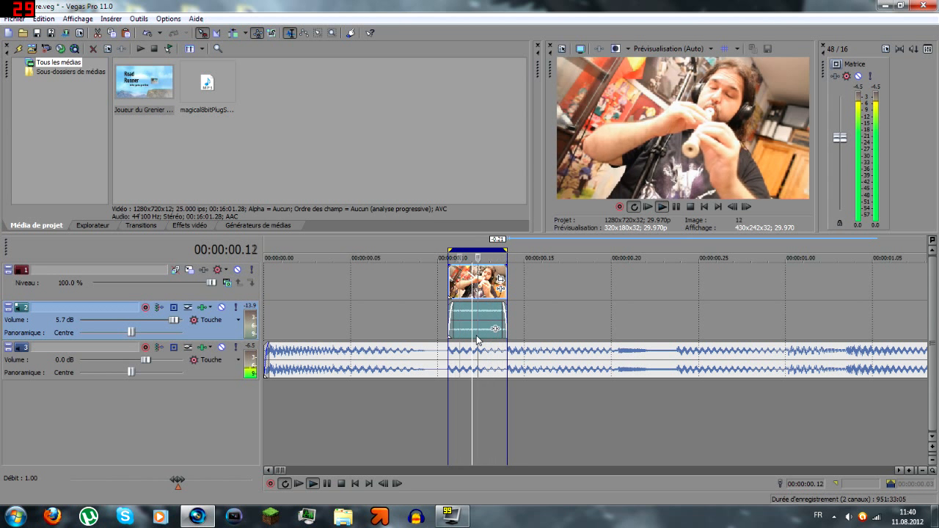
{"action": "key", "text": "space"}
{"action": "left_click", "coordinate": [566, 414]}
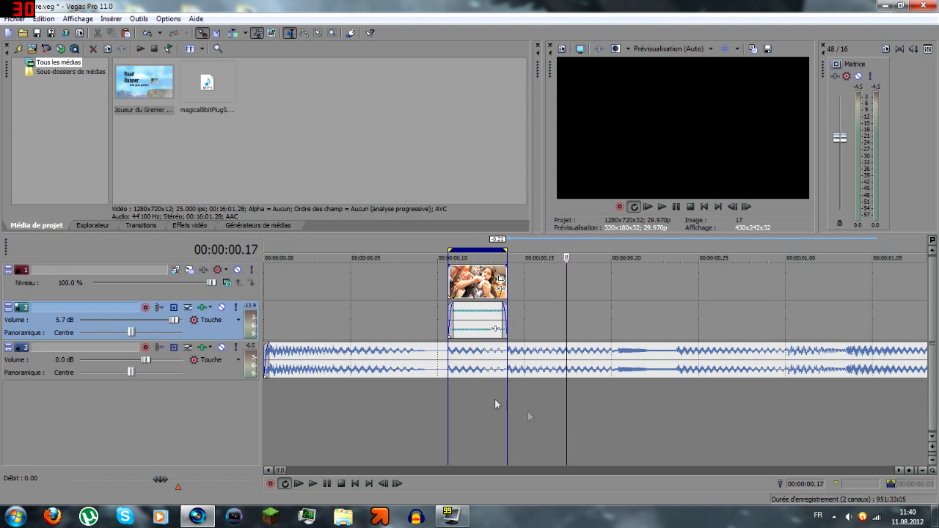
Copy the shortened flute clip with its audio and paste the copy directly after the original
{"action": "left_click", "coordinate": [474, 327]}
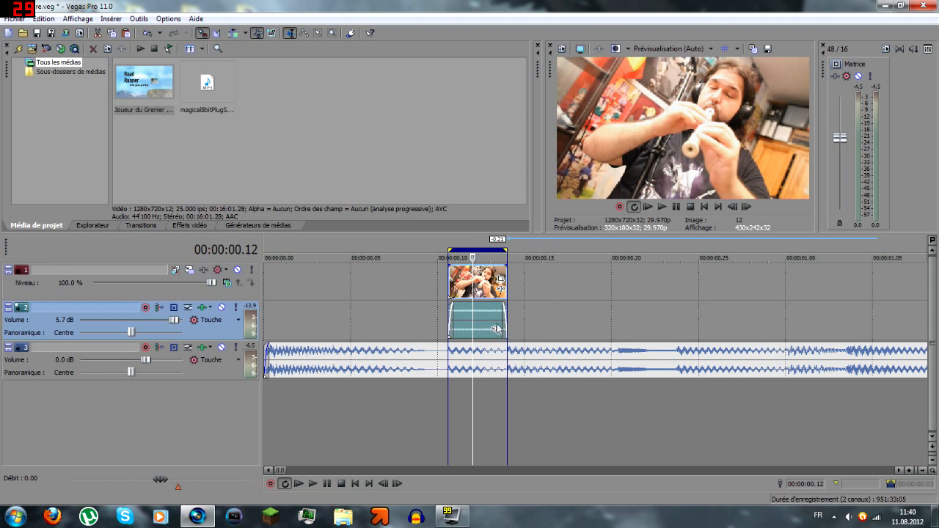
{"action": "left_click", "coordinate": [504, 283]}
{"action": "key", "text": "ctrl+c"}
{"action": "key", "text": "ctrl+v"}
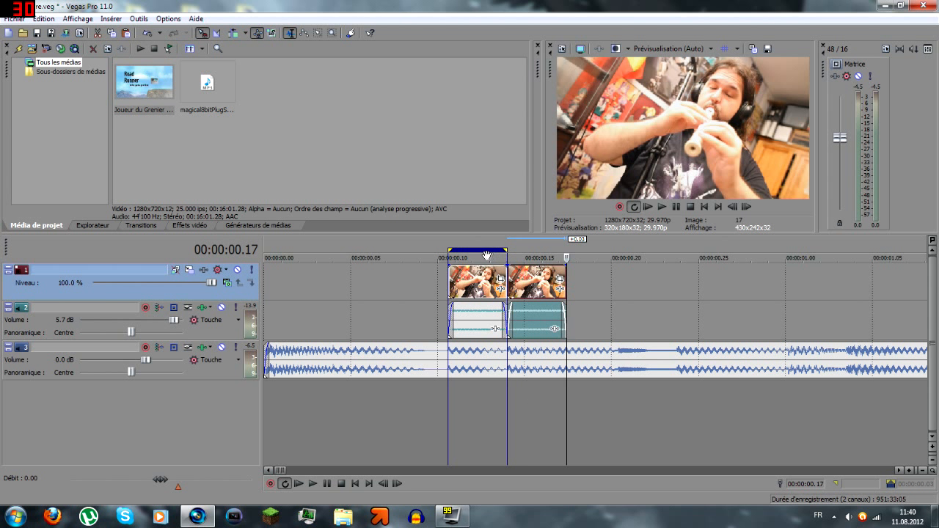
Loop playback over the pasted flute clip to compare its pitch with the music
{"action": "left_click_drag", "start_coordinate": [485, 250], "coordinate": [484, 250]}
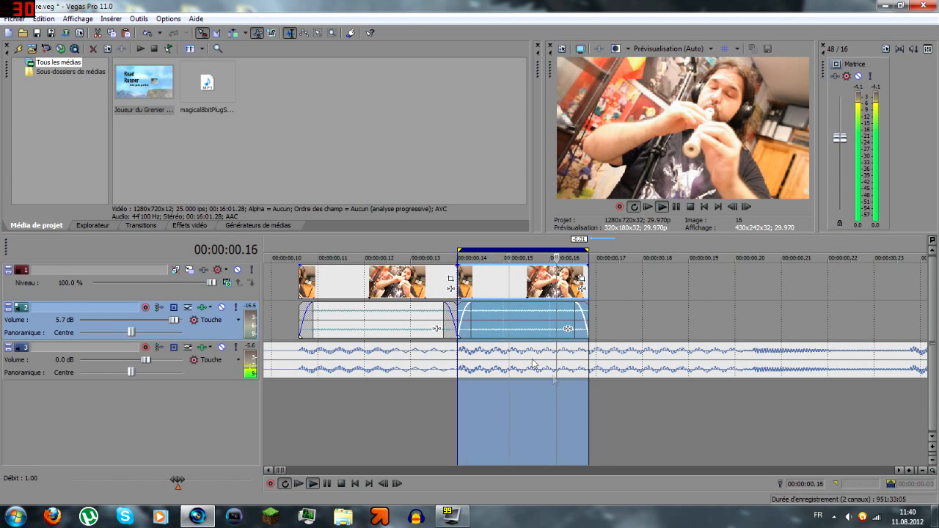
{"action": "key", "text": "space"}
{"action": "left_click", "coordinate": [500, 322]}
{"action": "key", "text": "space"}
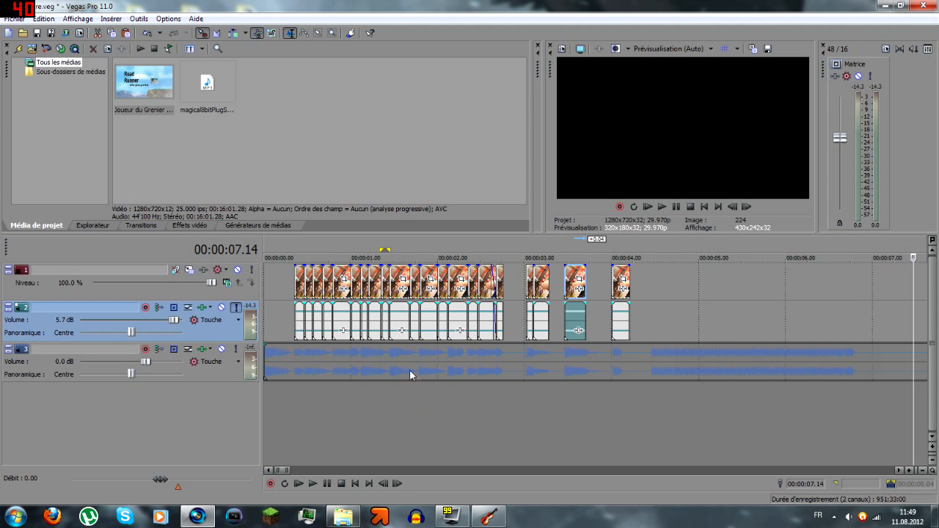
Play the soloed flute sequence from its first clip at 00:00:00.11 to check the melody without the music
{"action": "left_click", "coordinate": [285, 398]}
{"action": "key", "text": "ctrl+alt+Left"}
{"action": "key", "text": "ctrl+alt+Left"}
{"action": "key", "text": "ctrl+alt+Left"}
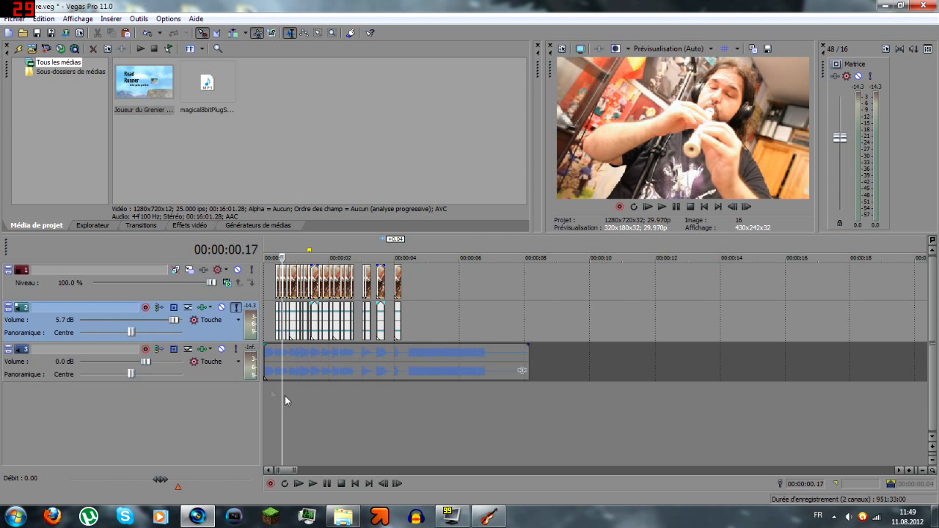
{"action": "scroll", "coordinate": [288, 388], "scroll_direction": "up", "scroll_amount": 2}
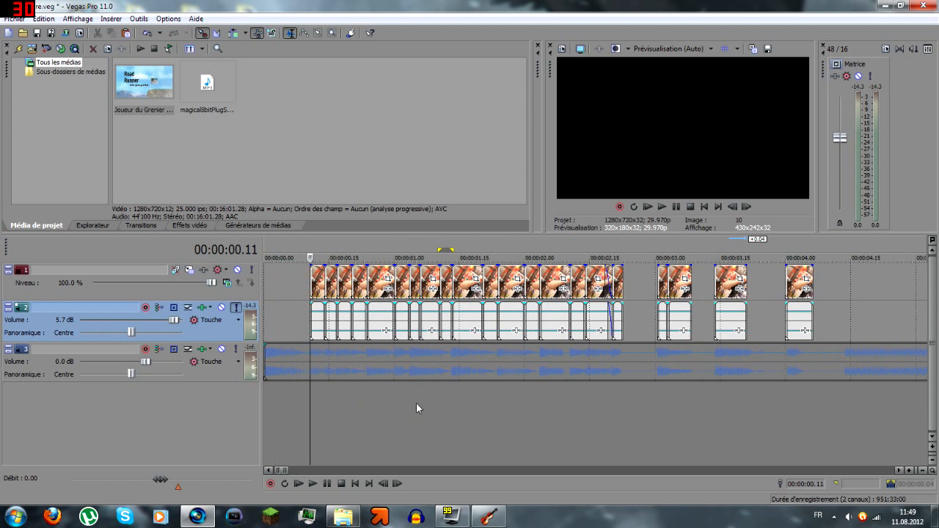
{"action": "left_click", "coordinate": [236, 308]}
{"action": "key", "text": "space"}
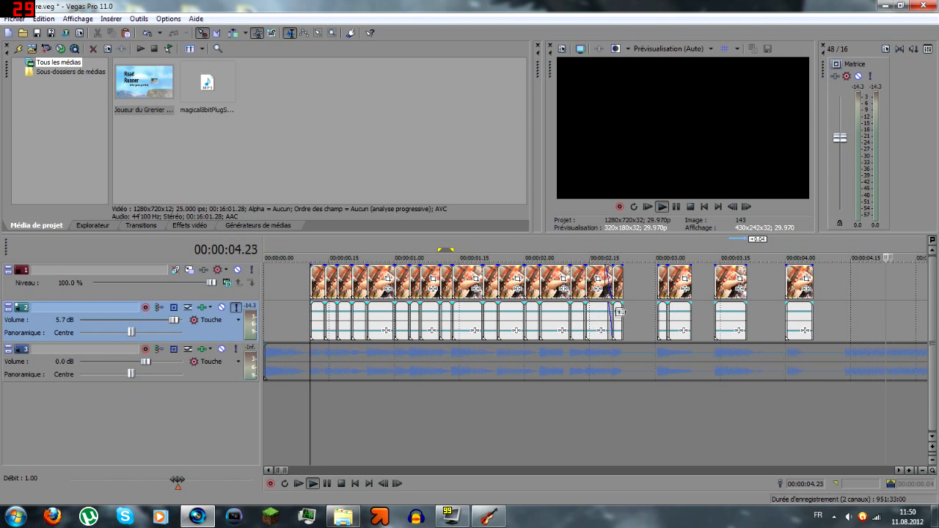
Extend the last flute clip before the first gap by two frames, fade out its video and audio, and replay the sequence
{"action": "key", "text": "space"}
{"action": "mouse_move", "coordinate": [624, 316]}
{"action": "left_mouse_down"}
{"action": "mouse_move", "coordinate": [632, 316]}
{"action": "mouse_move", "coordinate": [623, 303]}
{"action": "left_mouse_up"}
{"action": "left_click_drag", "start_coordinate": [632, 266], "coordinate": [626, 267]}
{"action": "key", "text": "space"}
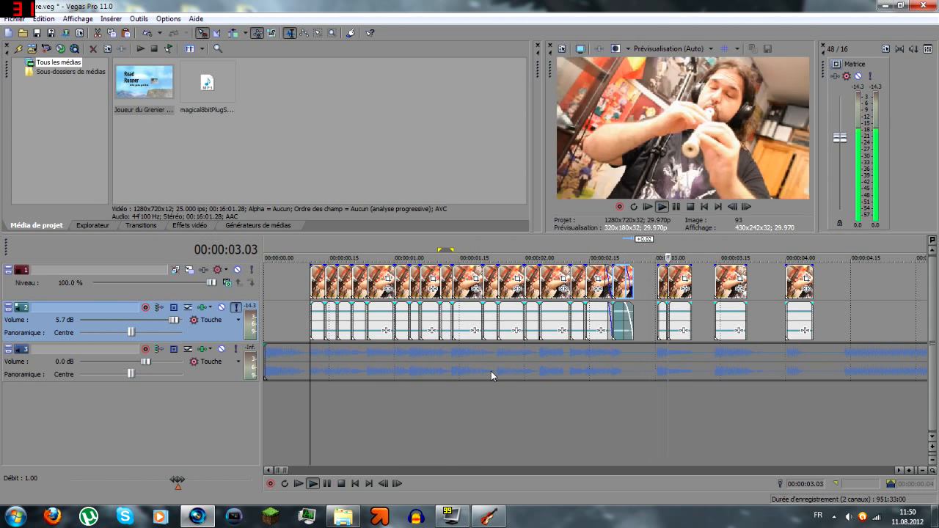
Turn off solo on the flute track, play the sequence with the music and lower the music track's volume to -0.7 dB
{"action": "left_click", "coordinate": [236, 308]}
{"action": "key", "text": "space"}
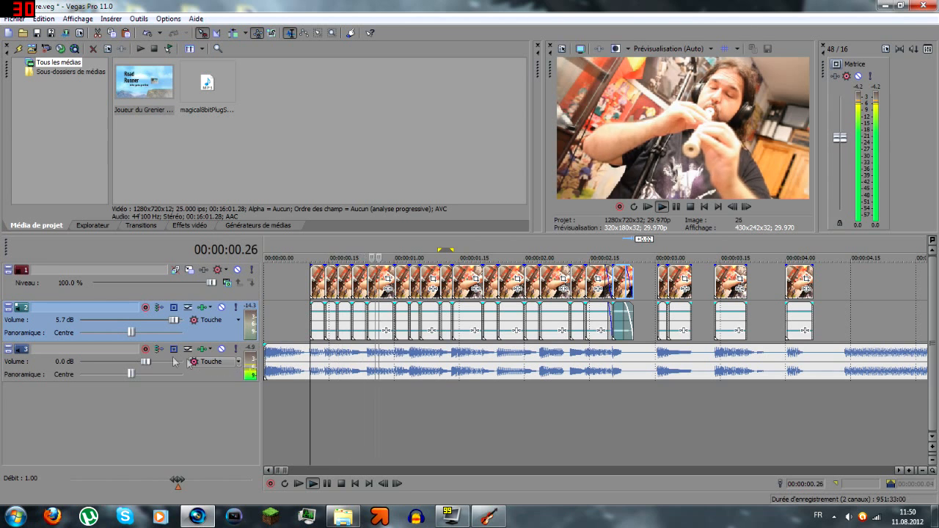
{"action": "mouse_move", "coordinate": [145, 361]}
{"action": "left_mouse_down"}
{"action": "mouse_move", "coordinate": [126, 362]}
{"action": "mouse_move", "coordinate": [142, 362]}
{"action": "left_mouse_up"}
{"action": "key", "text": "space"}
{"action": "scroll", "coordinate": [409, 374], "scroll_direction": "down", "scroll_amount": 2}
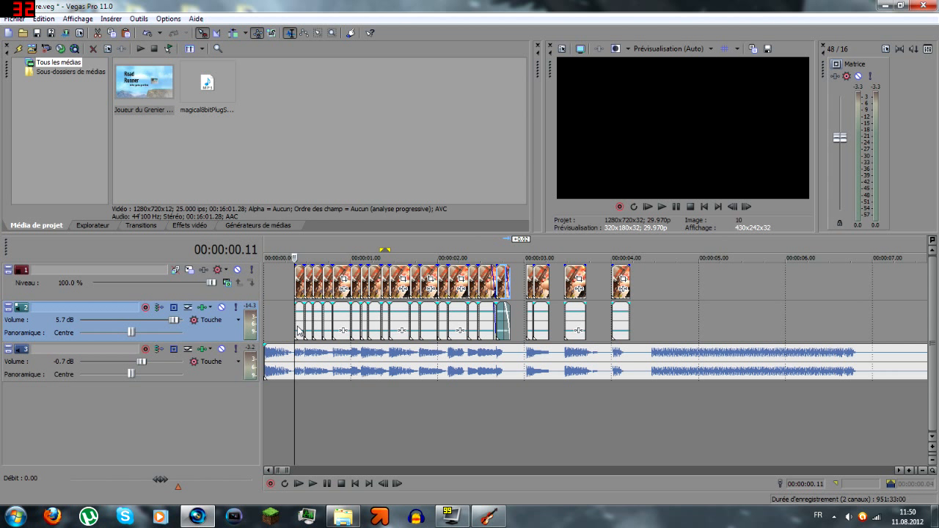
Mute the music track and add the Réverbération effect to the flute audio track's effect chain
{"action": "left_click", "coordinate": [222, 349]}
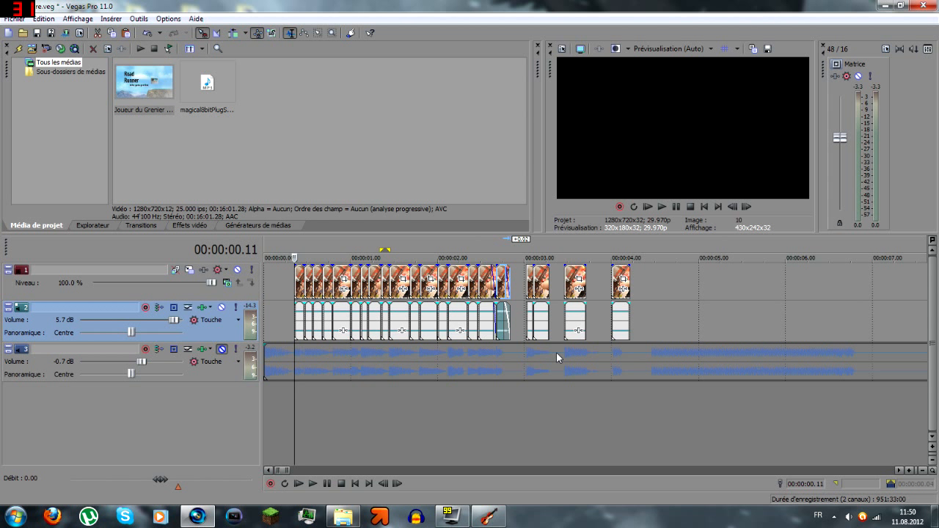
{"action": "left_click", "coordinate": [312, 404]}
{"action": "left_click", "coordinate": [201, 307]}
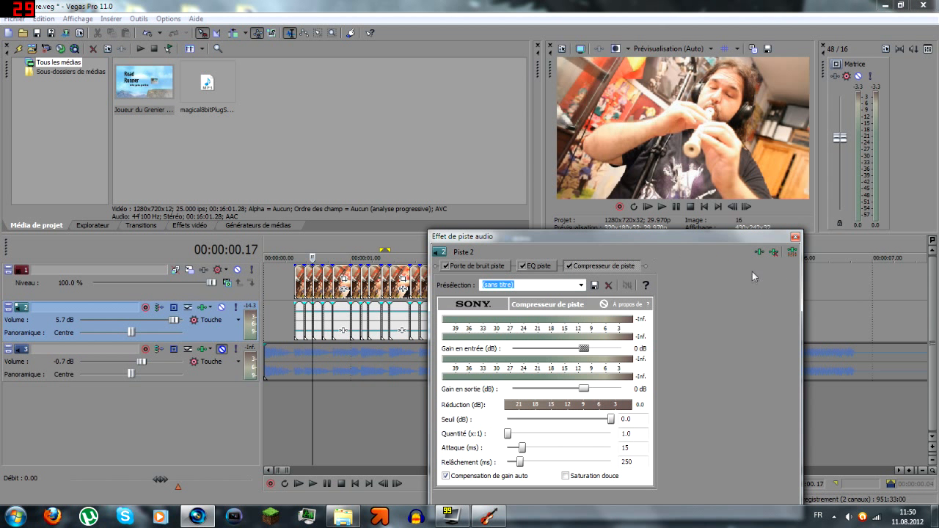
{"action": "left_click", "coordinate": [758, 252]}
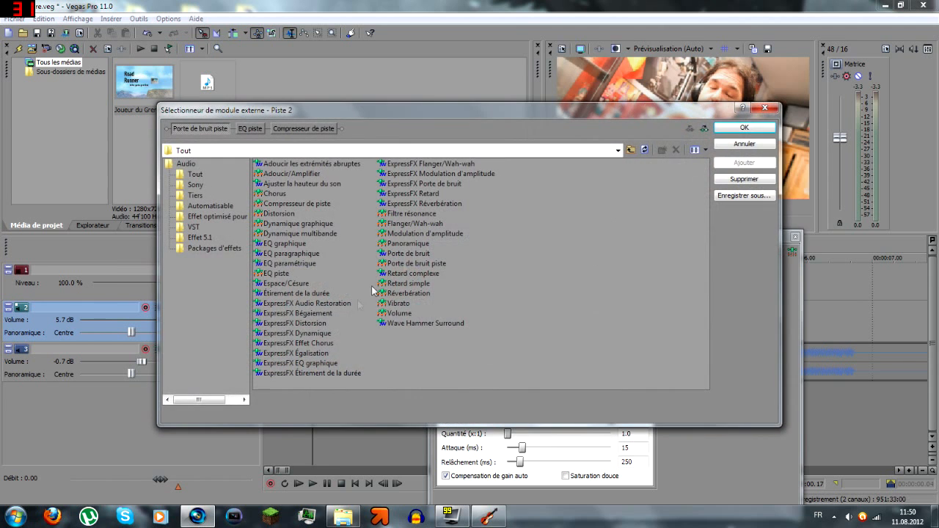
{"action": "double_click", "coordinate": [411, 293]}
{"action": "left_click", "coordinate": [745, 129]}
Check the reverb's early reflection style and play the flute sequence from 00:00:00.11 to hear the effect
{"action": "left_click", "coordinate": [609, 343]}
{"action": "left_click", "coordinate": [577, 344]}
{"action": "left_click", "coordinate": [293, 438]}
{"action": "key", "text": "shift+space"}
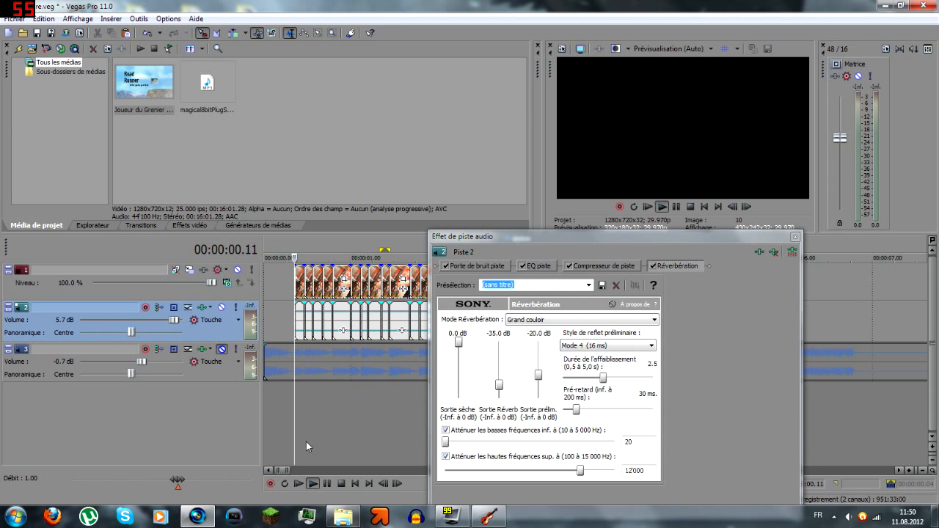
{"action": "left_click", "coordinate": [794, 237]}
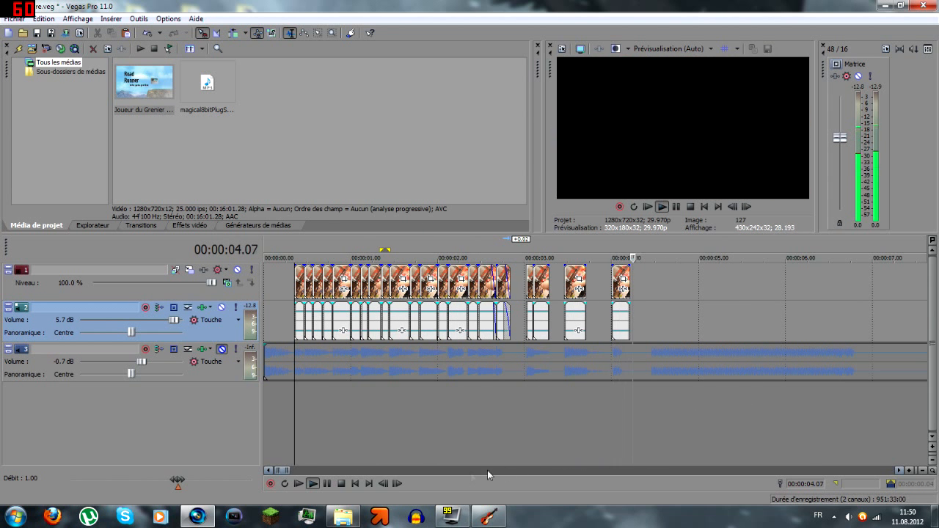
{"action": "key", "text": "space"}
Insert a new video track above the flute video track and add a new audio track to the project
{"action": "scroll", "coordinate": [415, 417], "scroll_direction": "up", "scroll_amount": 3}
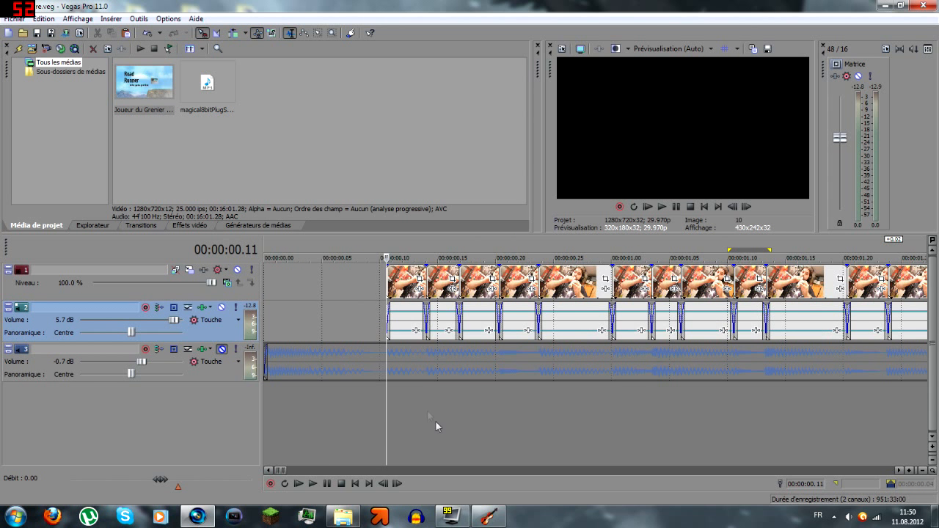
{"action": "right_click", "coordinate": [94, 297]}
{"action": "left_click", "coordinate": [129, 320]}
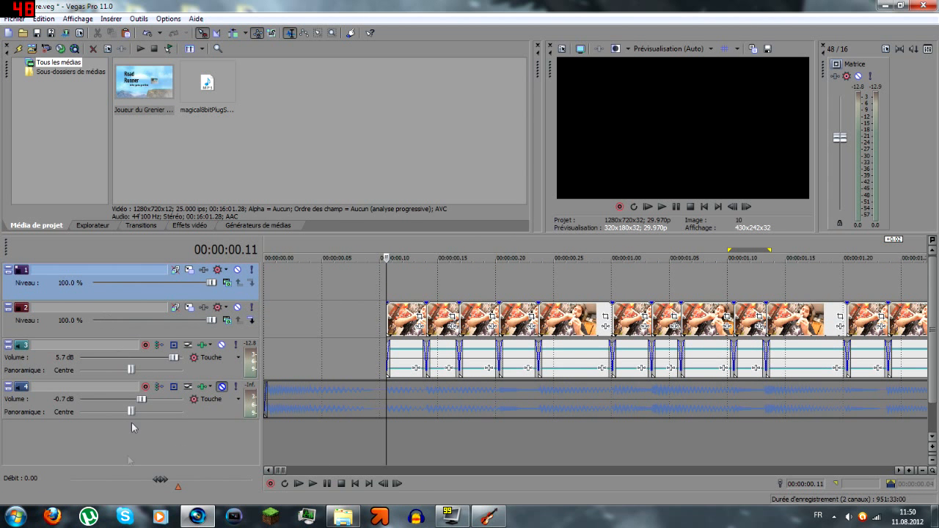
{"action": "right_click", "coordinate": [132, 457]}
{"action": "left_click", "coordinate": [175, 420]}
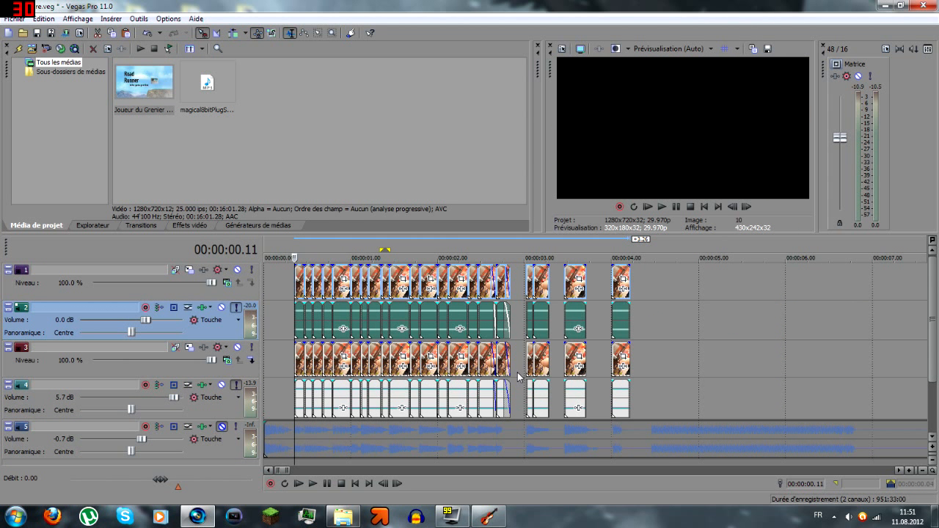
Play both flute layers together and the upper layer's audio on its own to compare how they sound
{"action": "key", "text": "space"}
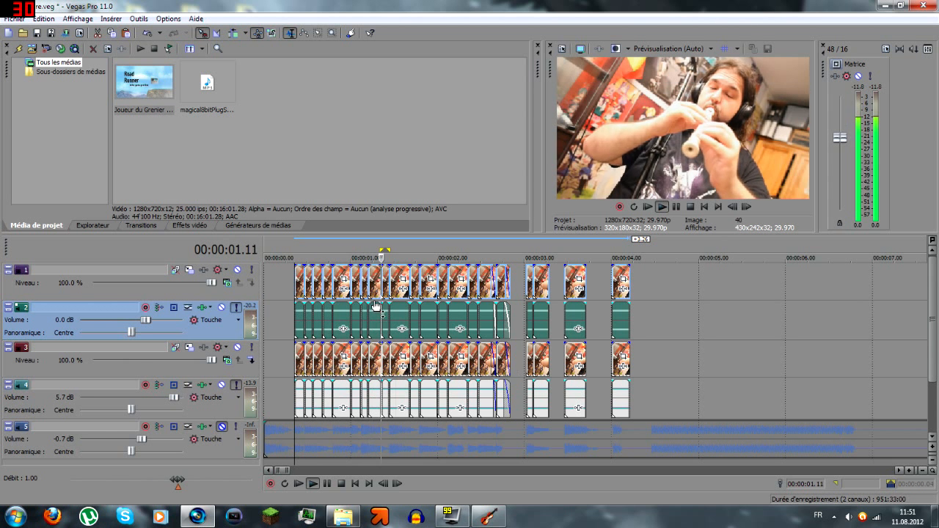
{"action": "key", "text": "space"}
{"action": "left_click", "coordinate": [236, 384]}
{"action": "key", "text": "space"}
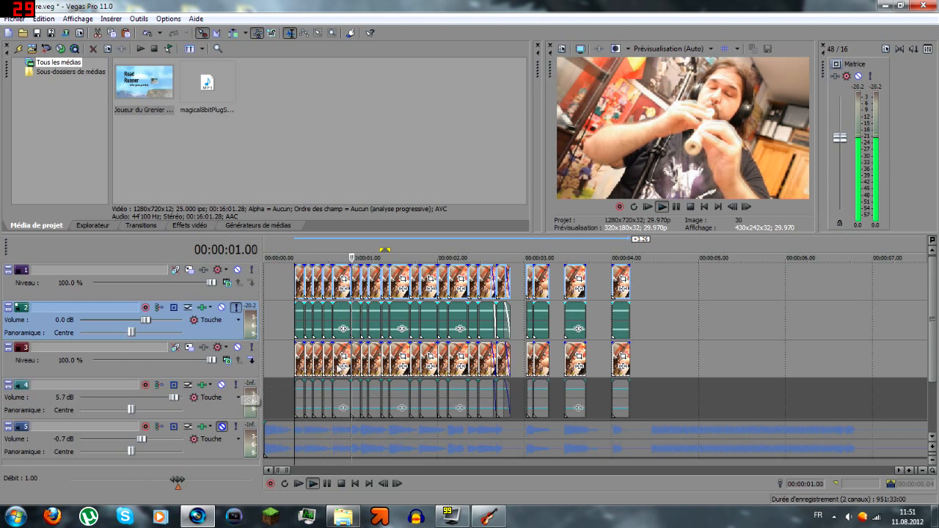
{"action": "key", "text": "space"}
{"action": "left_click", "coordinate": [297, 343]}
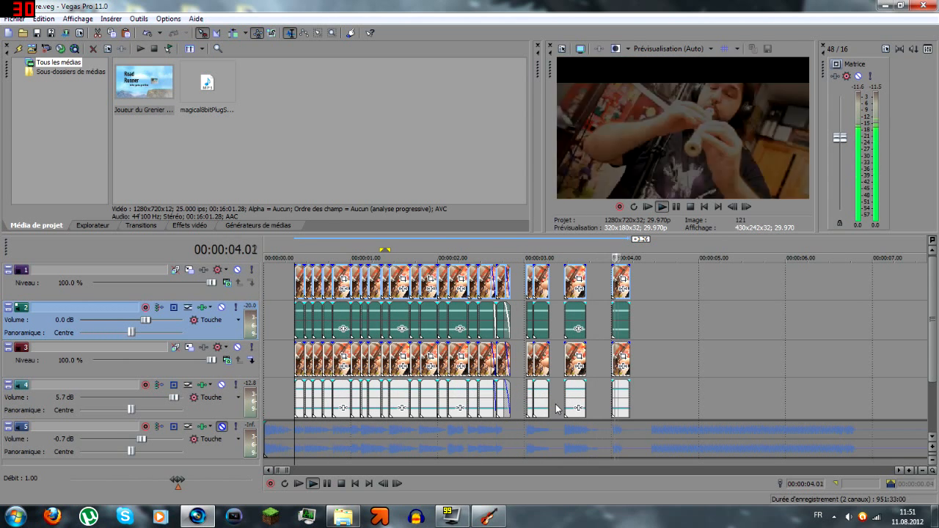
{"action": "scroll", "coordinate": [518, 378], "scroll_direction": "up", "scroll_amount": 5}
{"action": "scroll", "coordinate": [533, 371], "scroll_direction": "down", "scroll_amount": 8}
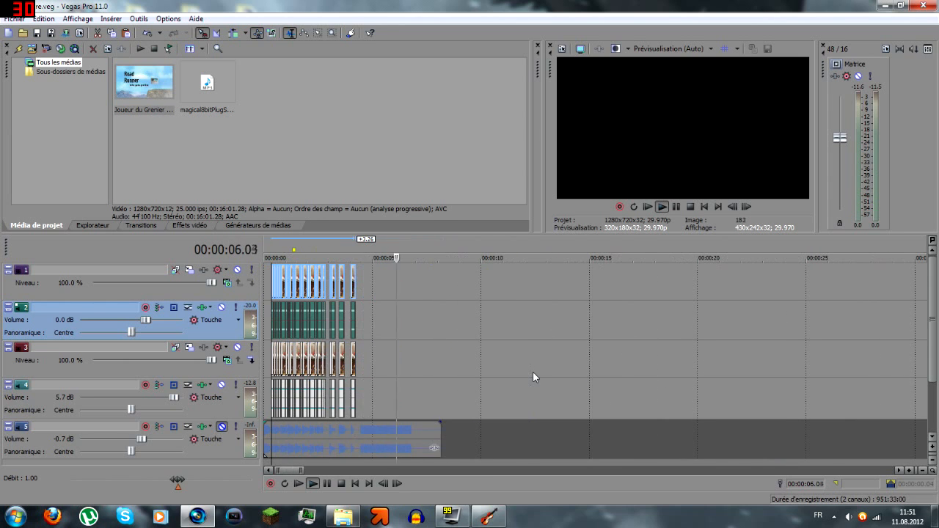
{"action": "key", "text": "space"}
Open the track motion settings of the uppermost video track and examine the position, orientation and rotation options
{"action": "scroll", "coordinate": [532, 371], "scroll_direction": "up", "scroll_amount": 4}
{"action": "scroll", "coordinate": [572, 359], "scroll_direction": "up", "scroll_amount": 3}
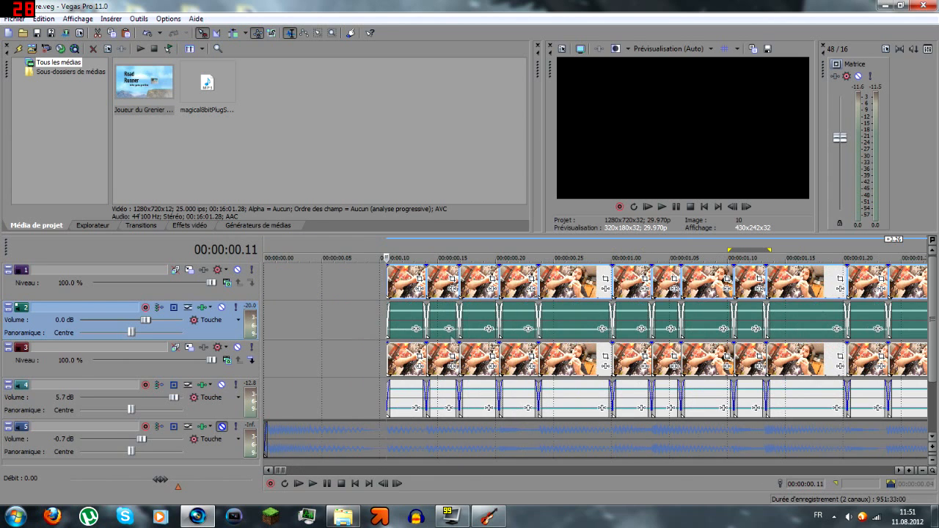
{"action": "left_click", "coordinate": [387, 277]}
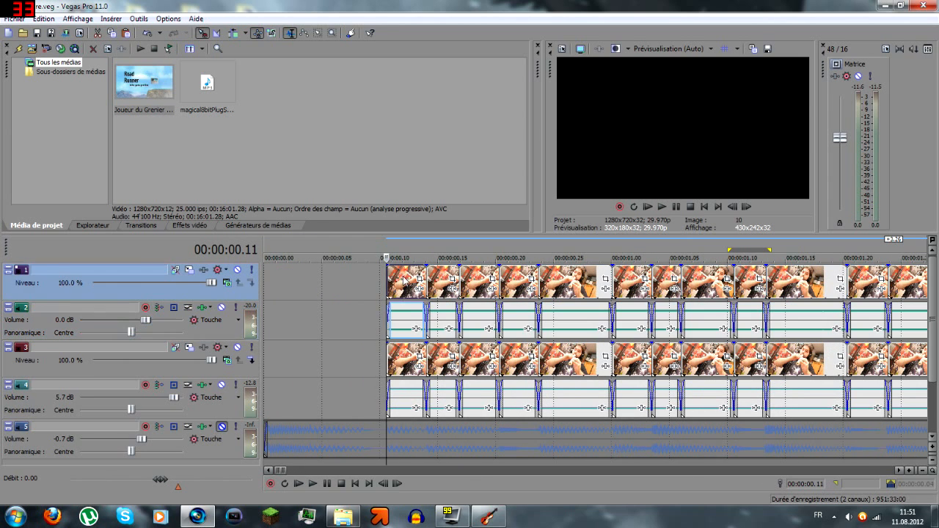
{"action": "left_click", "coordinate": [191, 271]}
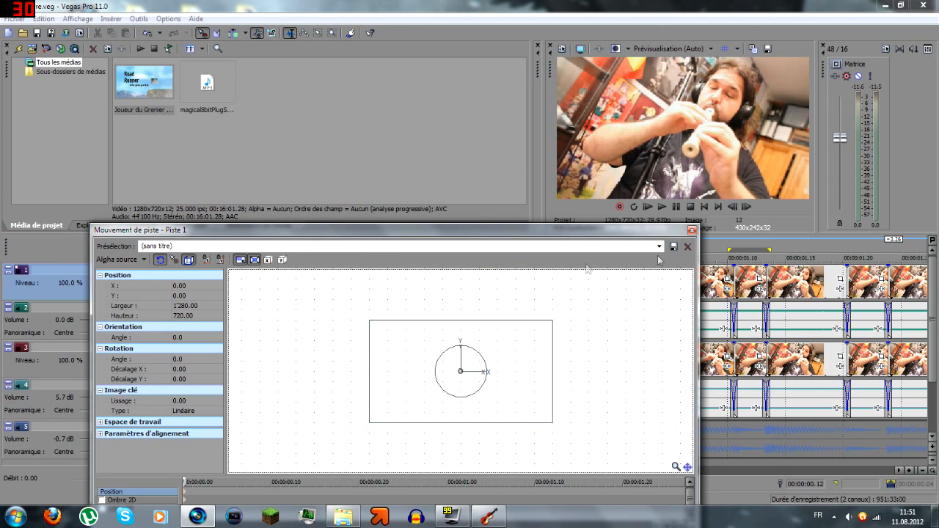
{"action": "left_click", "coordinate": [691, 230]}
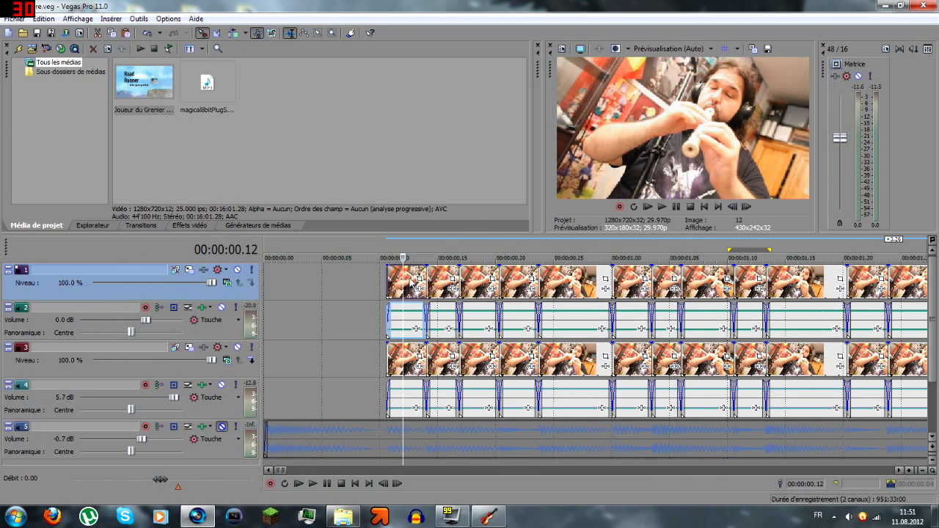
Open the pan/crop settings of the first clip on the uppermost video track and examine its framing options
{"action": "scroll", "coordinate": [649, 288], "scroll_direction": "up", "scroll_amount": 4}
{"action": "left_click", "coordinate": [633, 281]}
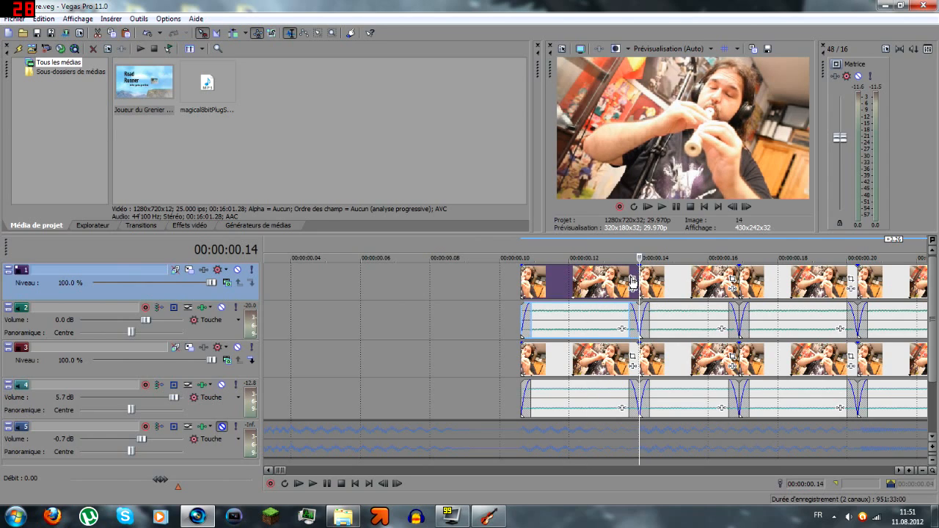
{"action": "left_click", "coordinate": [632, 286]}
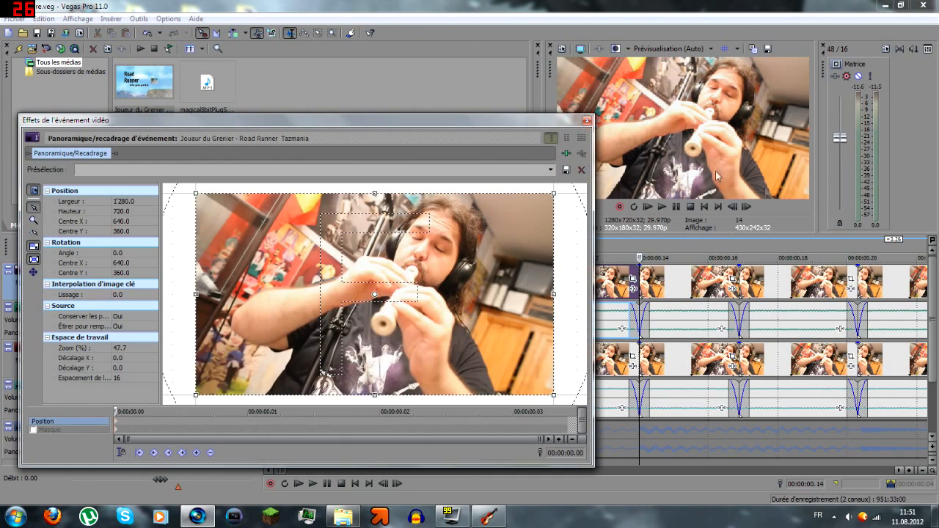
{"action": "left_click", "coordinate": [587, 120]}
{"action": "scroll", "coordinate": [578, 350], "scroll_direction": "down", "scroll_amount": 5}
{"action": "scroll", "coordinate": [498, 335], "scroll_direction": "up", "scroll_amount": 4}
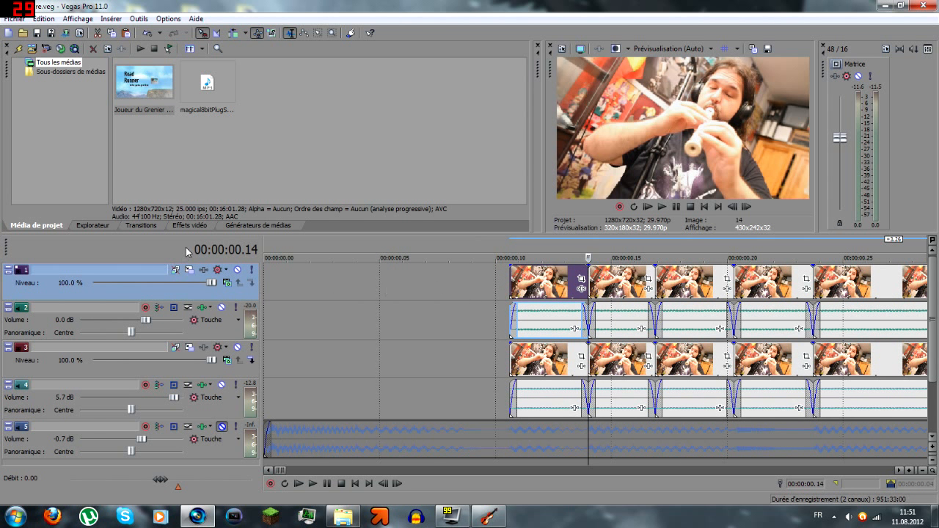
Shrink the uppermost flute video track with track motion to about 695 by 391 and place it in the frame's upper-left area
{"action": "left_click", "coordinate": [189, 270]}
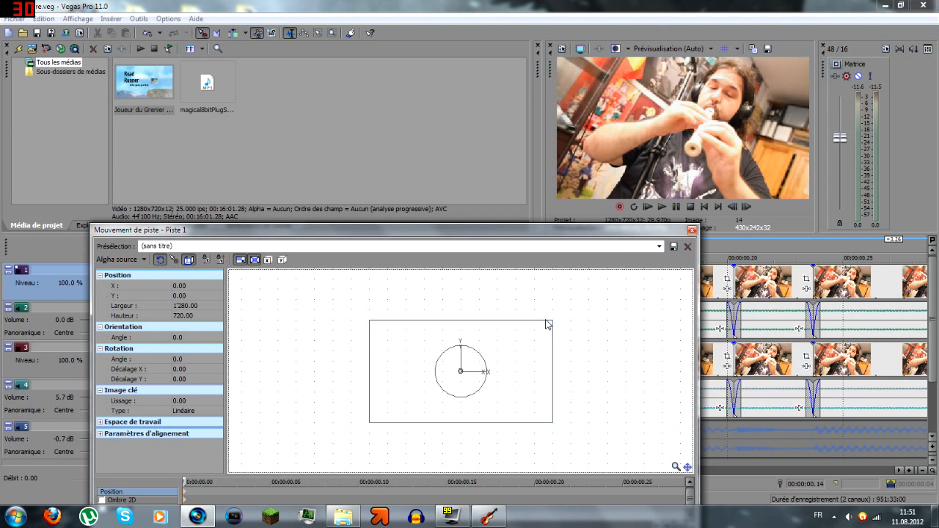
{"action": "left_click_drag", "start_coordinate": [552, 322], "coordinate": [458, 340]}
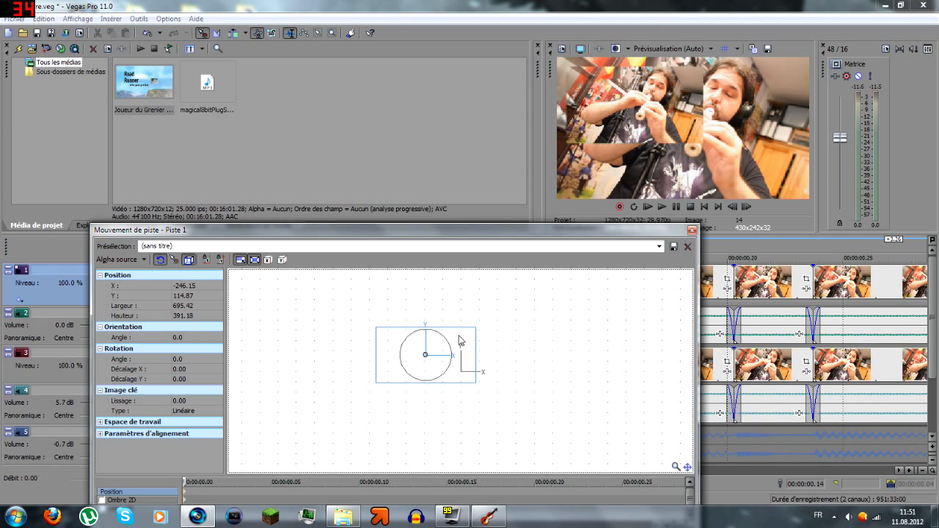
{"action": "left_click", "coordinate": [692, 232]}
Shrink the second flute video track with track motion to about 790 by 445 and place it in the frame's lower-right area
{"action": "left_click", "coordinate": [237, 371]}
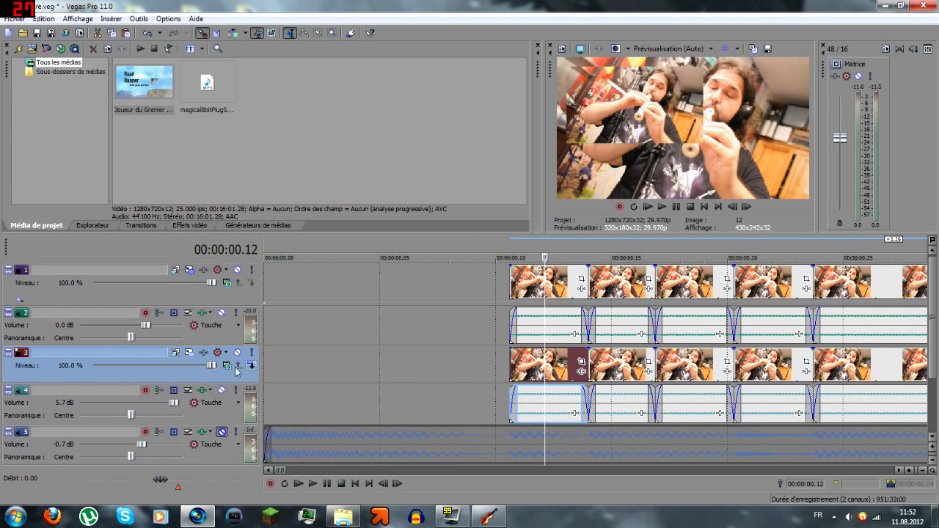
{"action": "left_click", "coordinate": [188, 353]}
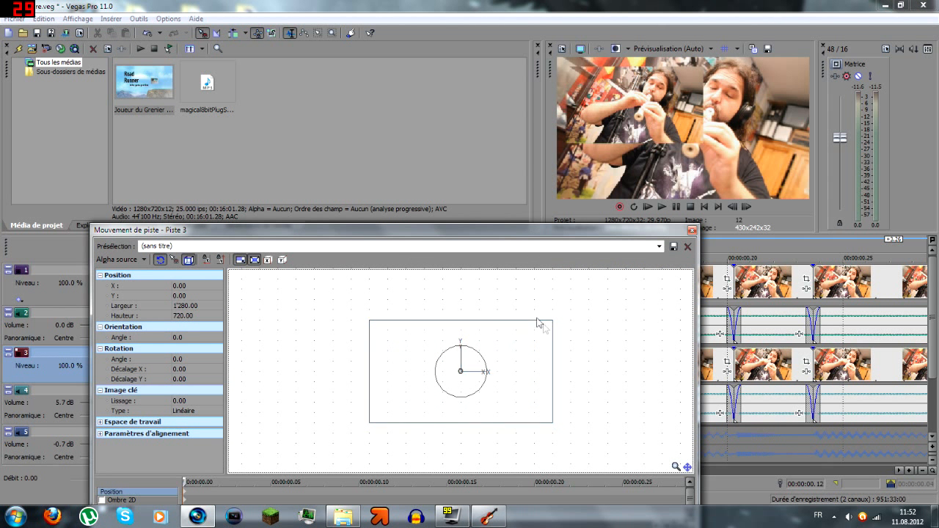
{"action": "left_click_drag", "start_coordinate": [552, 320], "coordinate": [545, 374]}
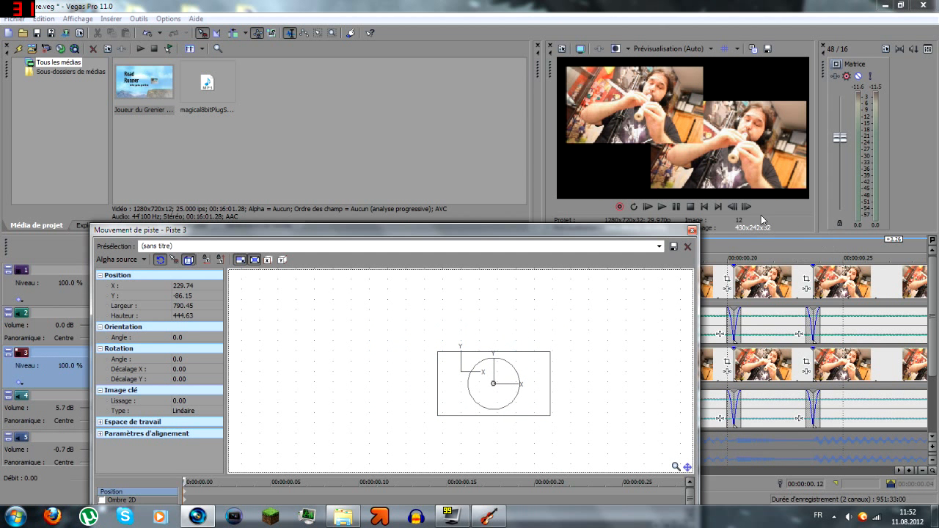
{"action": "left_click", "coordinate": [691, 231]}
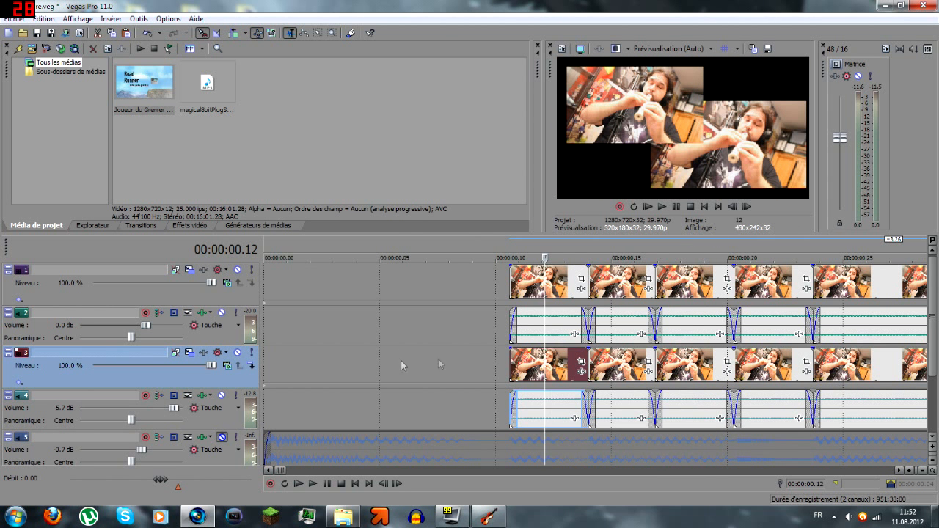
Flip the second flute video track by setting its track motion width to -790.50, and play back the result
{"action": "left_click", "coordinate": [188, 354]}
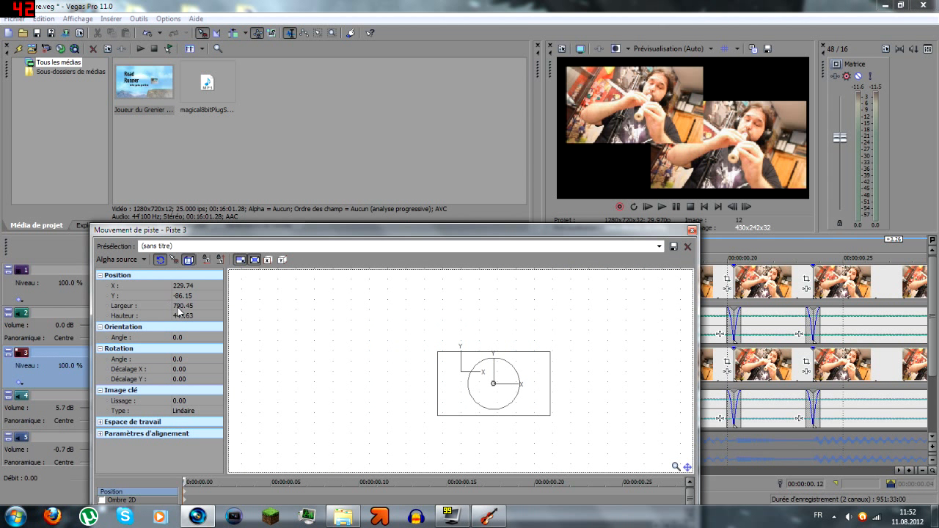
{"action": "left_click_drag", "start_coordinate": [177, 311], "coordinate": [179, 314]}
{"action": "type", "text": "-"}
{"action": "key", "text": "Return"}
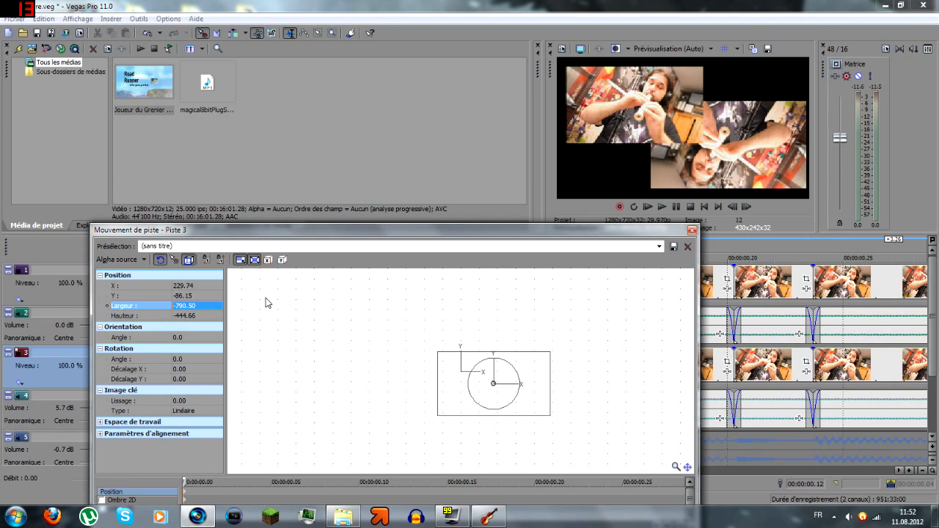
{"action": "left_click", "coordinate": [692, 229]}
{"action": "key", "text": "space"}
{"action": "scroll", "coordinate": [619, 369], "scroll_direction": "down", "scroll_amount": 3}
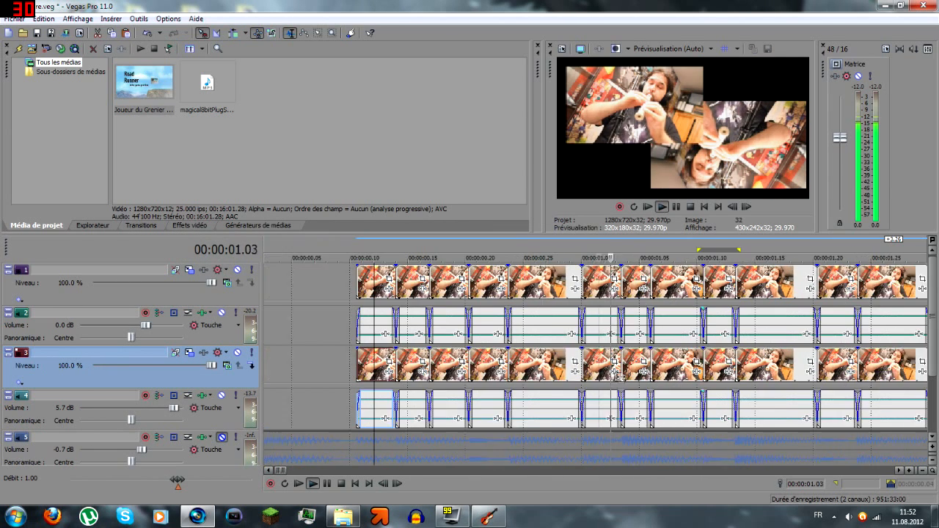
{"action": "scroll", "coordinate": [619, 369], "scroll_direction": "down", "scroll_amount": 3}
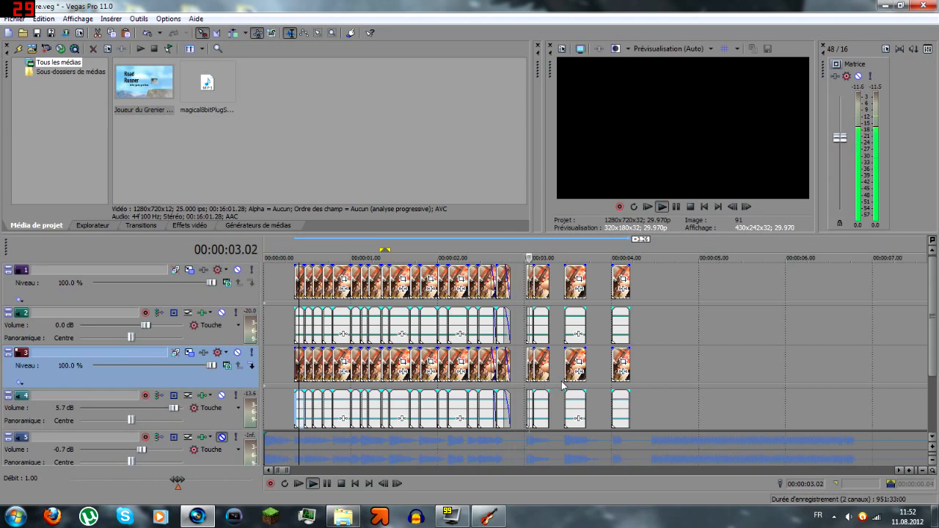
{"action": "scroll", "coordinate": [546, 396], "scroll_direction": "up", "scroll_amount": 6}
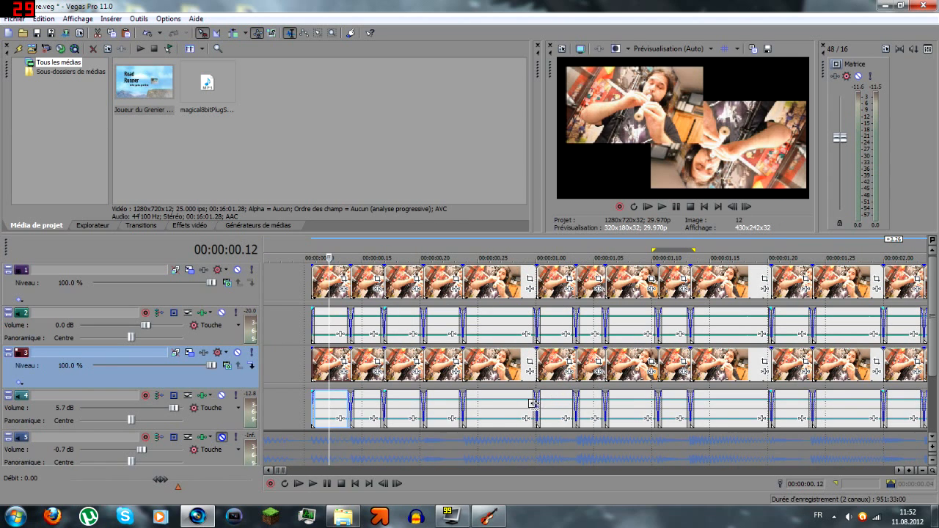
Import "cortex danse avec ses potes !!!.mp4" and place its video on a new track beneath the 8-bit sample
{"action": "key", "text": "super"}
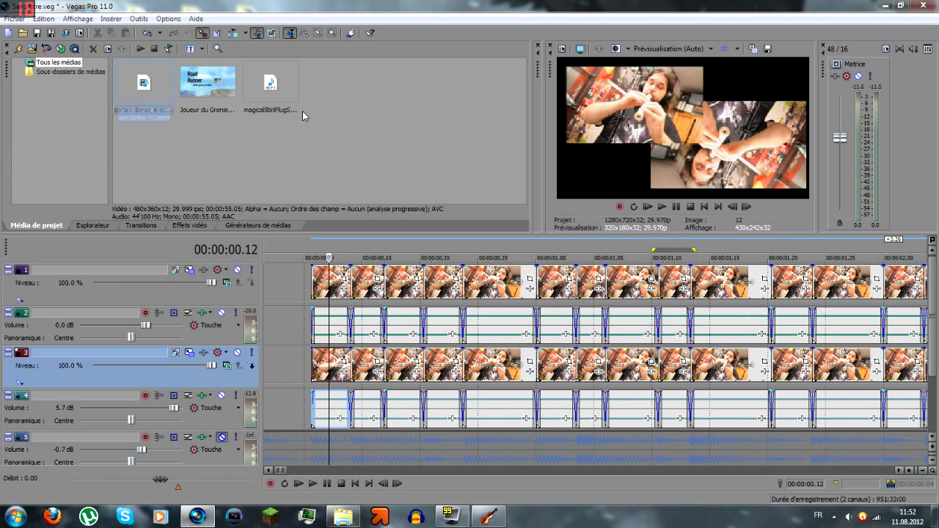
{"action": "left_click", "coordinate": [157, 78]}
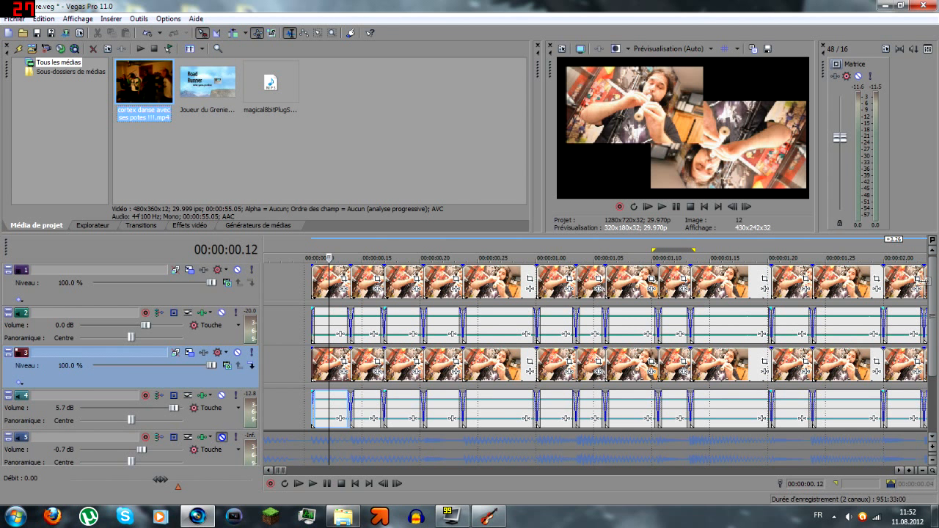
{"action": "left_click_drag", "start_coordinate": [934, 290], "coordinate": [934, 324]}
{"action": "left_click_drag", "start_coordinate": [140, 82], "coordinate": [150, 92]}
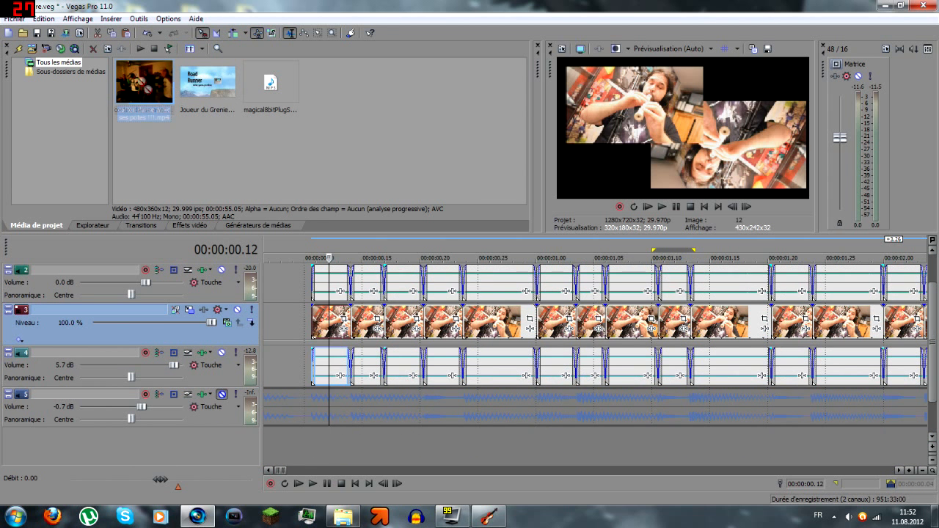
{"action": "left_click_drag", "start_coordinate": [151, 91], "coordinate": [314, 445]}
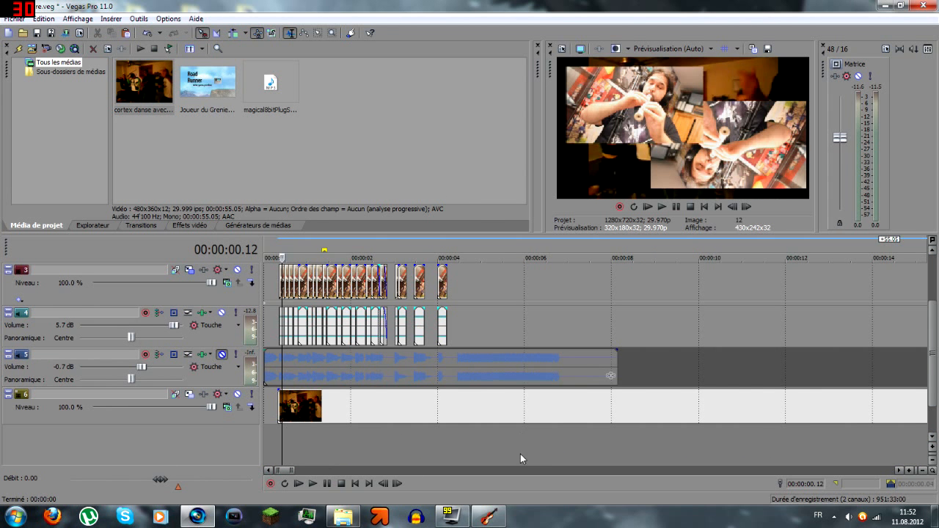
Cut about 19 seconds off the dance video's beginning, move the remainder to the project start and play it behind the flutes
{"action": "scroll", "coordinate": [522, 451], "scroll_direction": "down", "scroll_amount": 5}
{"action": "left_click", "coordinate": [535, 419]}
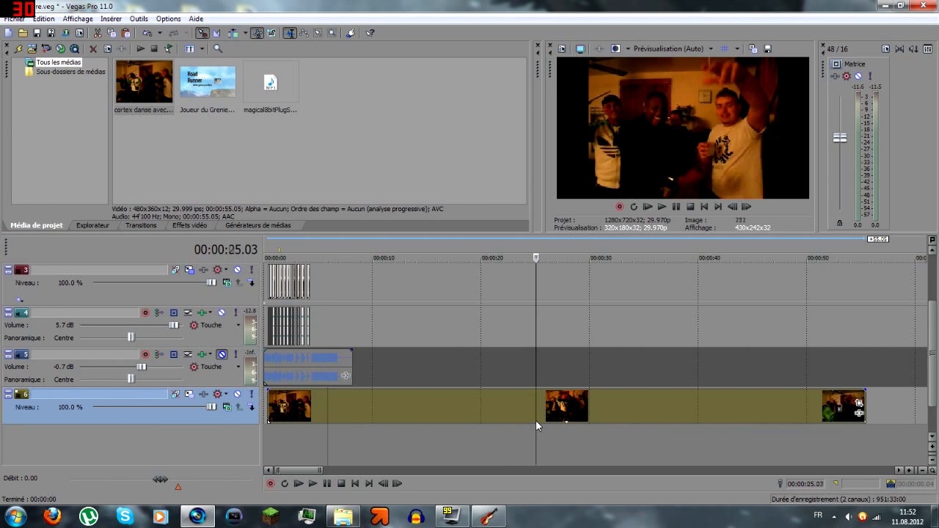
{"action": "key", "text": "space"}
{"action": "left_click_drag", "start_coordinate": [345, 407], "coordinate": [288, 450]}
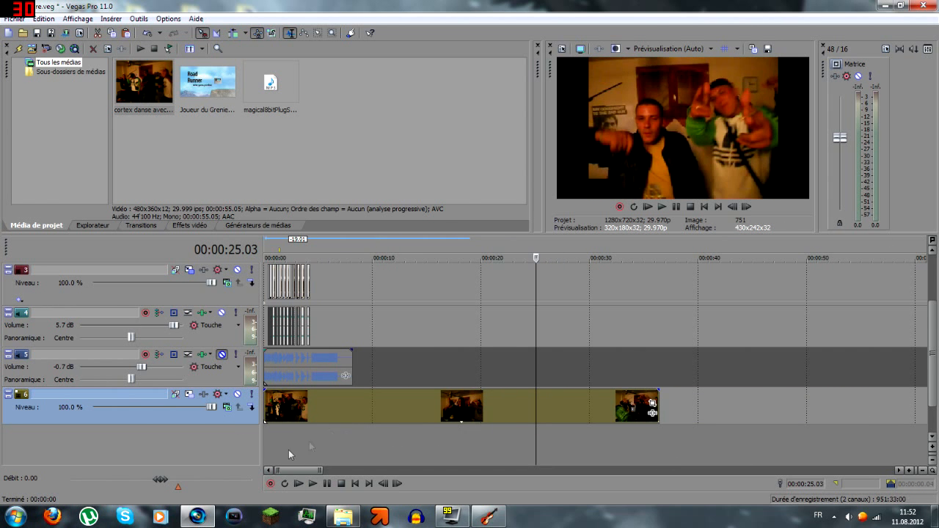
{"action": "scroll", "coordinate": [289, 450], "scroll_direction": "up", "scroll_amount": 3}
{"action": "left_click", "coordinate": [289, 449]}
{"action": "key", "text": "space"}
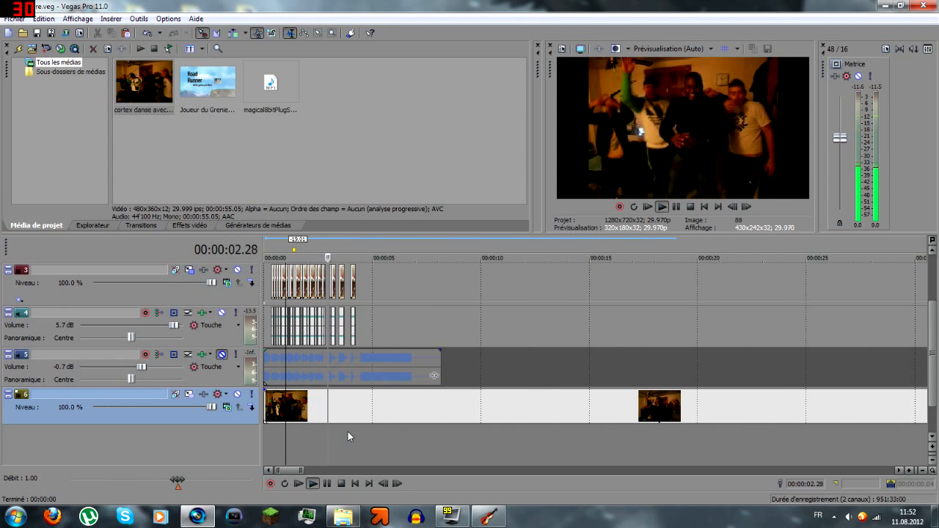
Insert a video track above all others, add an (Hérité) Texte Sony title at 00:00:00.11 with its sample text, and preview it
{"action": "scroll", "coordinate": [377, 408], "scroll_direction": "up", "scroll_amount": 3}
{"action": "right_click", "coordinate": [60, 297]}
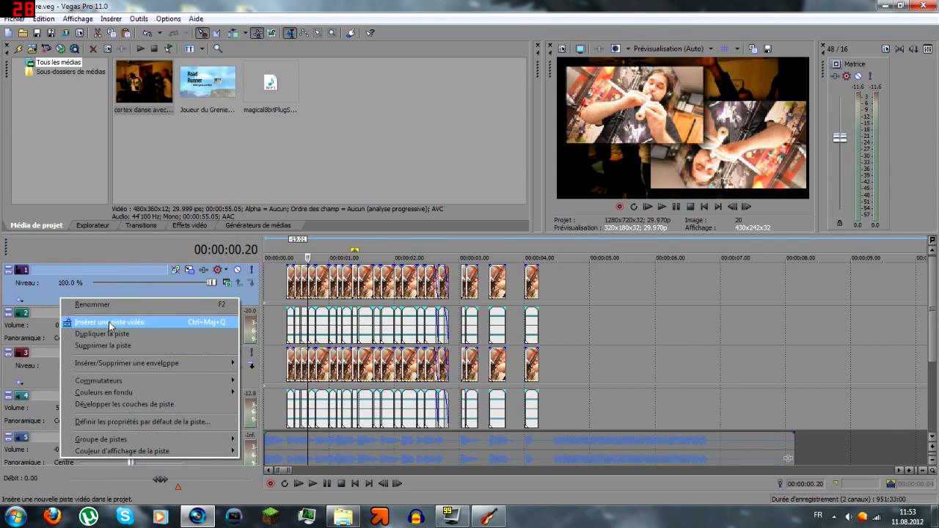
{"action": "left_click", "coordinate": [113, 324]}
{"action": "left_click", "coordinate": [286, 275]}
{"action": "right_click", "coordinate": [322, 277]}
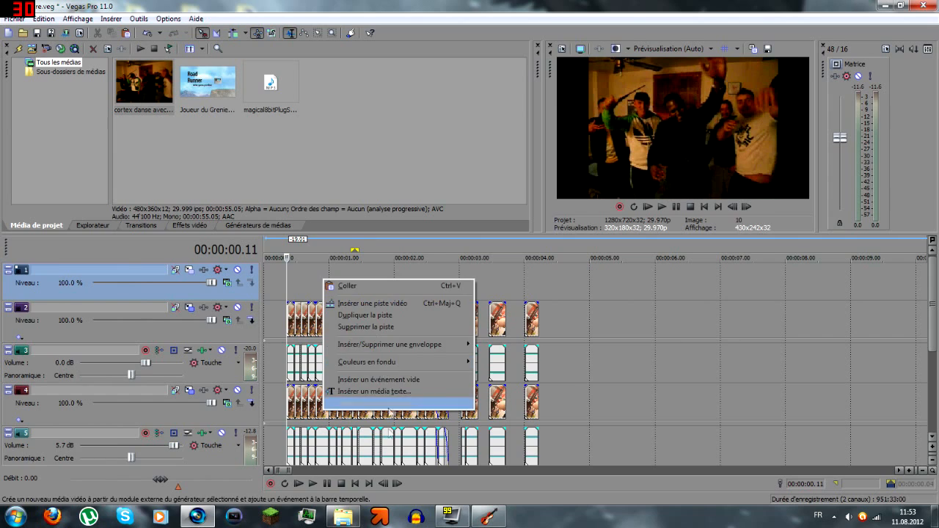
{"action": "left_click", "coordinate": [382, 406]}
{"action": "double_click", "coordinate": [308, 308]}
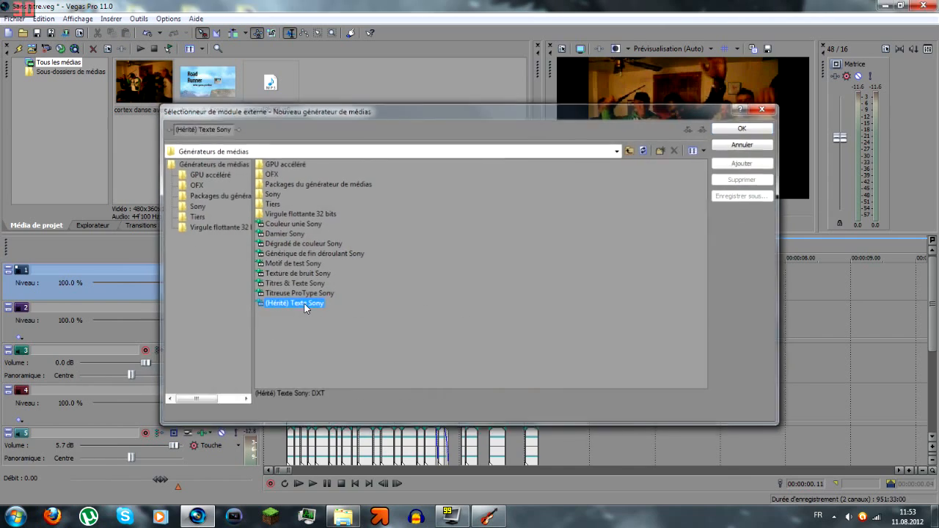
{"action": "left_click", "coordinate": [718, 247]}
{"action": "key", "text": "space"}
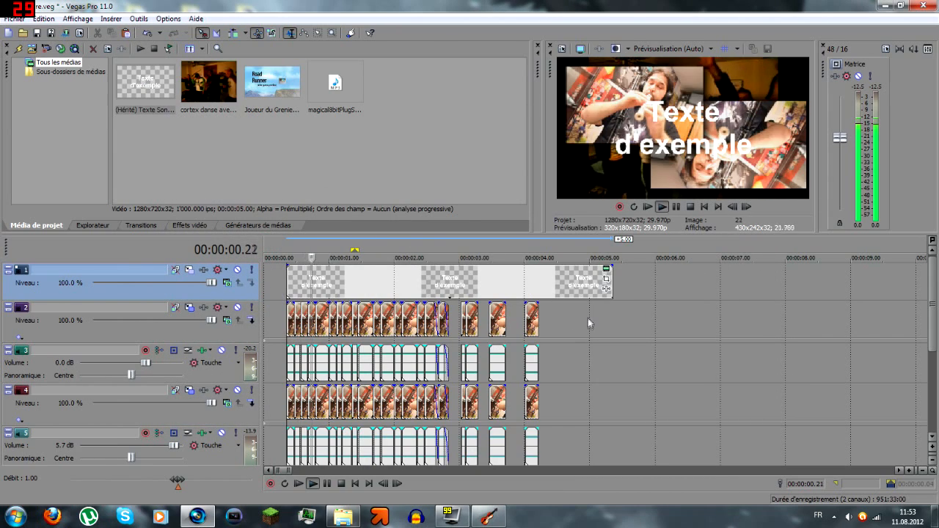
{"action": "key", "text": "space"}
Fit the text event between the project start and the first flute clip at 00:00:00.11, and play the sequence
{"action": "left_click_drag", "start_coordinate": [408, 291], "coordinate": [423, 277]}
{"action": "left_click_drag", "start_coordinate": [591, 265], "coordinate": [286, 265]}
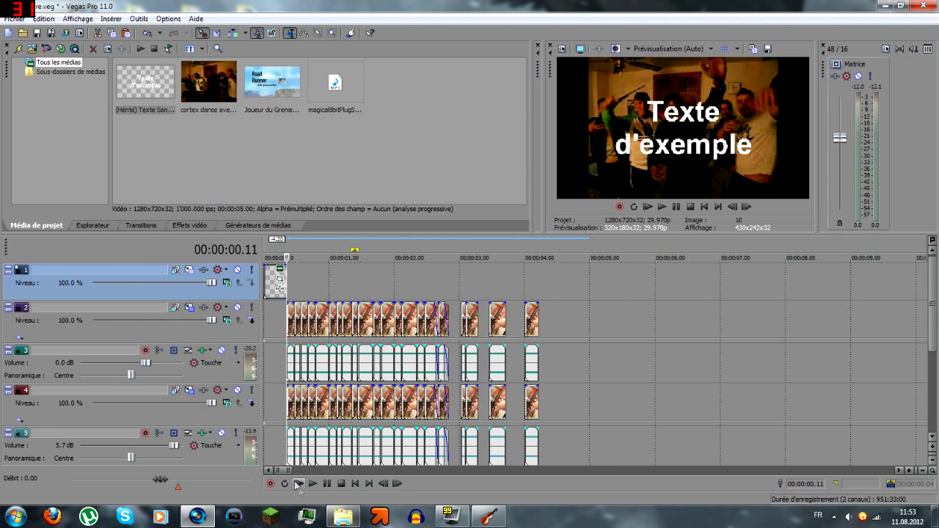
{"action": "left_click", "coordinate": [297, 484]}
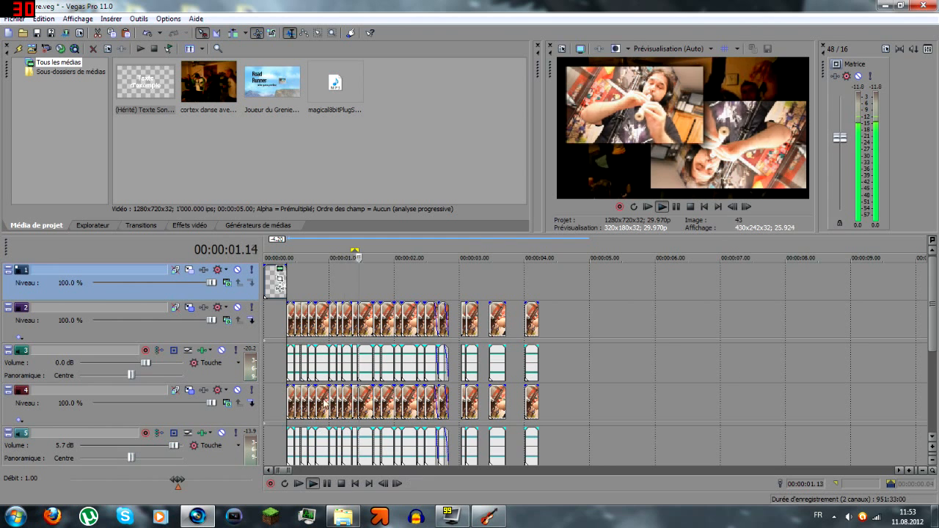
{"action": "left_click_drag", "start_coordinate": [930, 339], "coordinate": [916, 424]}
{"action": "key", "text": "space"}
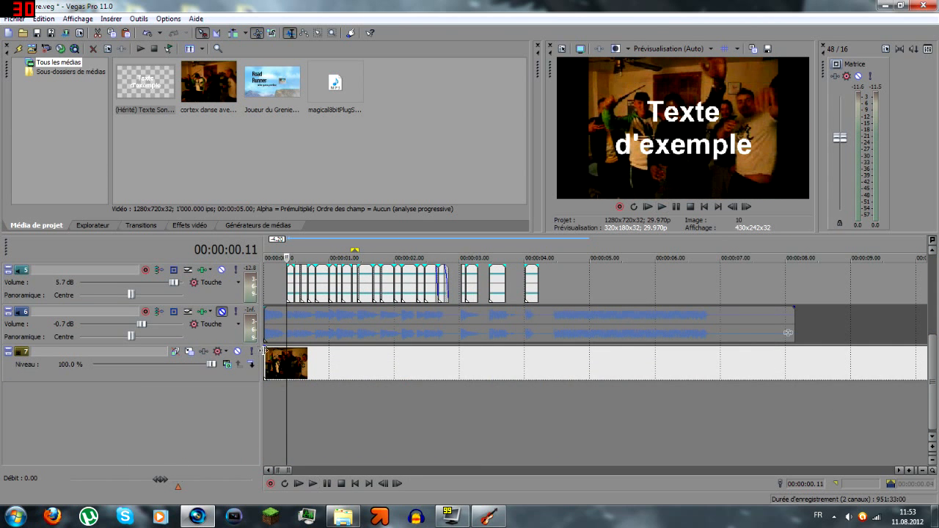
Trim the dance video's beginning, give it a short fade-in, align it with the first flute clip and play the result
{"action": "left_click_drag", "start_coordinate": [265, 364], "coordinate": [286, 370]}
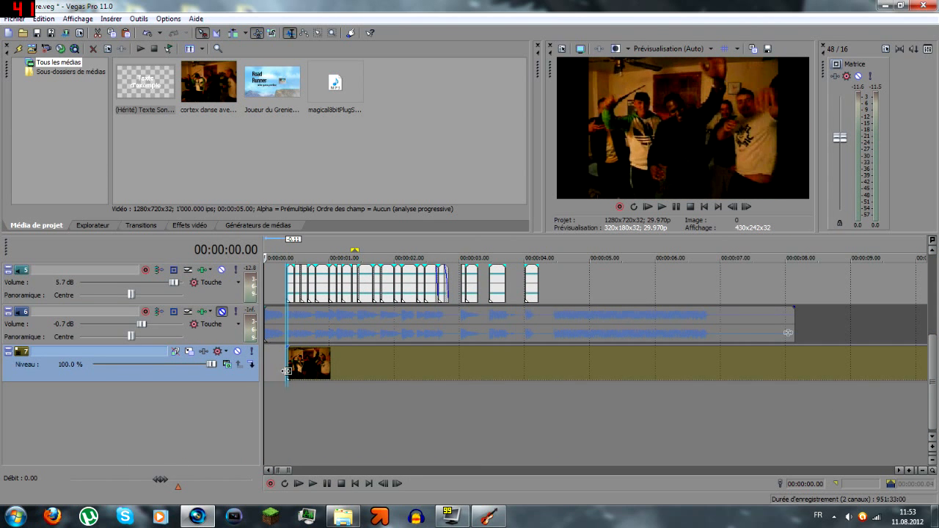
{"action": "key", "text": "space"}
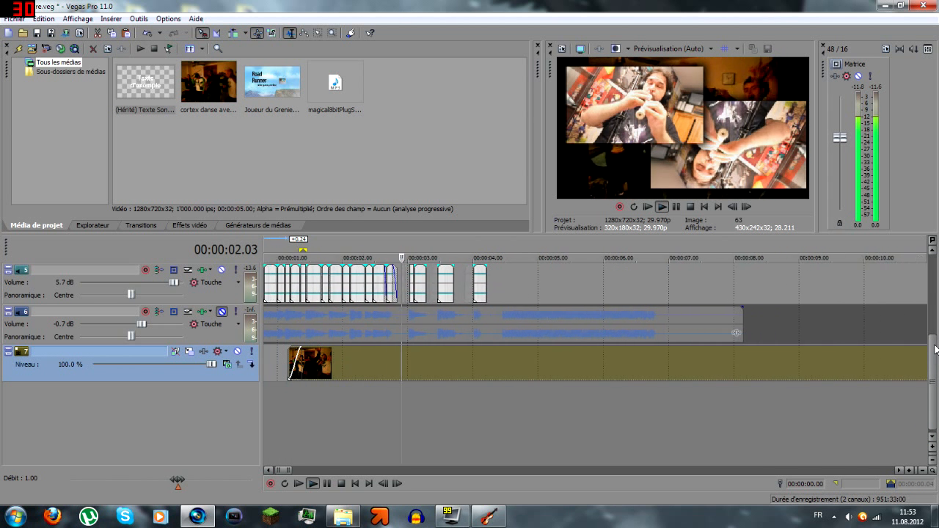
{"action": "key", "text": "space"}
{"action": "left_click_drag", "start_coordinate": [464, 361], "coordinate": [359, 353]}
{"action": "key", "text": "space"}
{"action": "scroll", "coordinate": [374, 326], "scroll_direction": "up", "scroll_amount": 5}
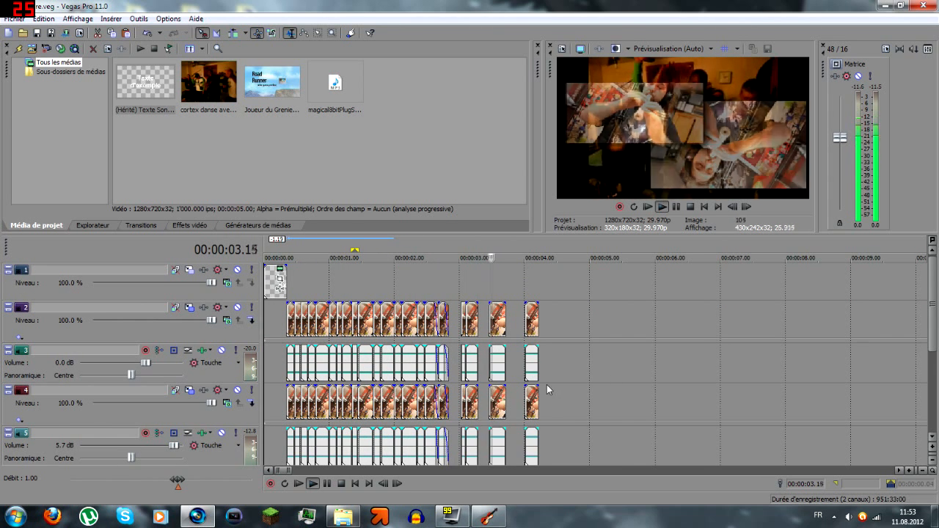
{"action": "left_click", "coordinate": [440, 268]}
{"action": "key", "text": "space"}
Trim the ends of the dance video and the 8-bit sample to the last flute clip's end at 00:00:04.06
{"action": "left_click", "coordinate": [561, 278]}
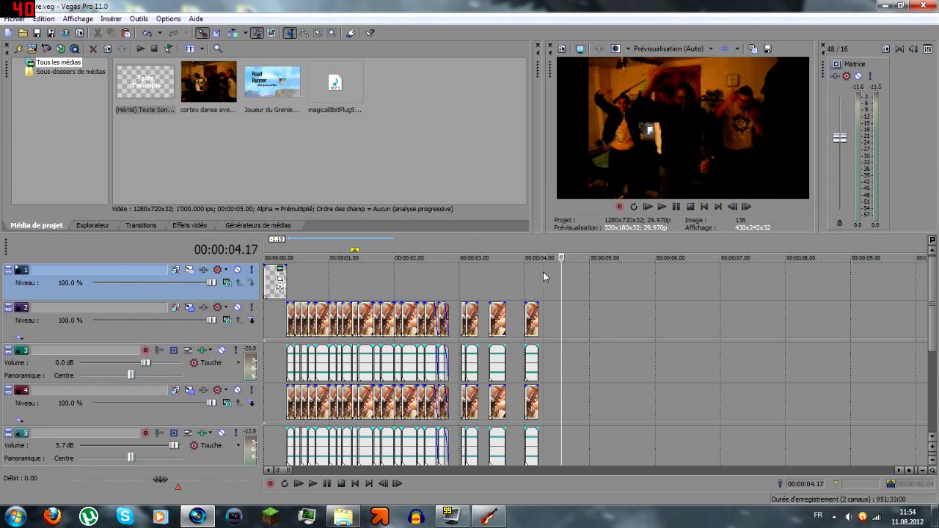
{"action": "left_click", "coordinate": [539, 273]}
{"action": "left_click_drag", "start_coordinate": [934, 302], "coordinate": [933, 385]}
{"action": "scroll", "coordinate": [777, 383], "scroll_direction": "down", "scroll_amount": 7}
{"action": "left_click_drag", "start_coordinate": [559, 360], "coordinate": [298, 365]}
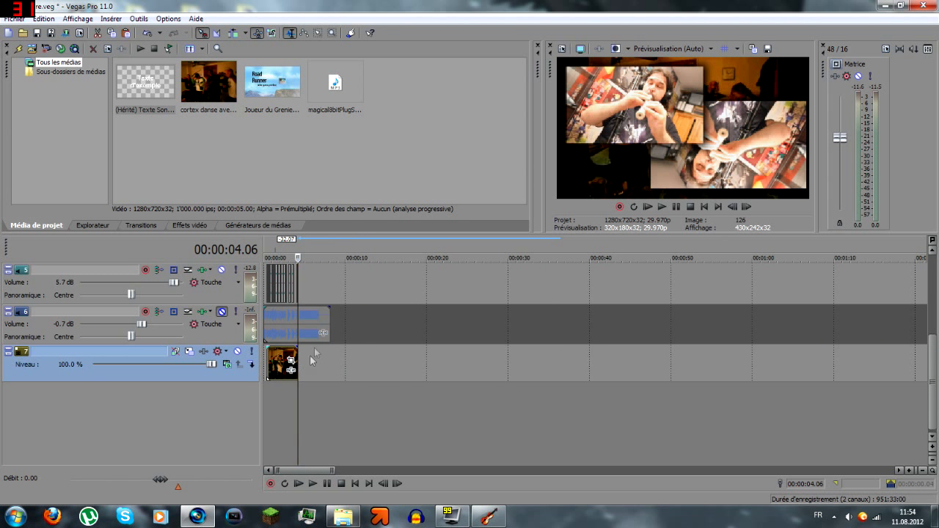
{"action": "left_click_drag", "start_coordinate": [326, 320], "coordinate": [298, 320]}
{"action": "scroll", "coordinate": [418, 445], "scroll_direction": "up", "scroll_amount": 10}
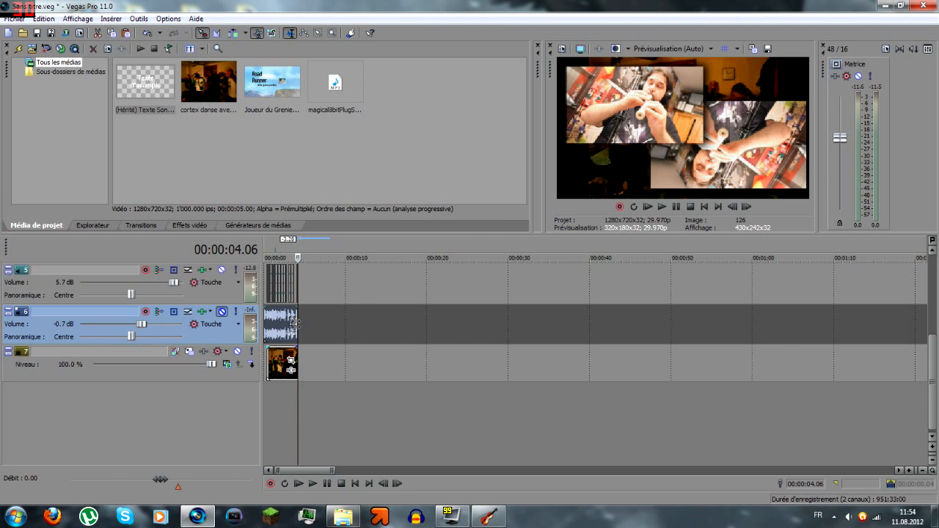
{"action": "scroll", "coordinate": [557, 444], "scroll_direction": "down", "scroll_amount": 10}
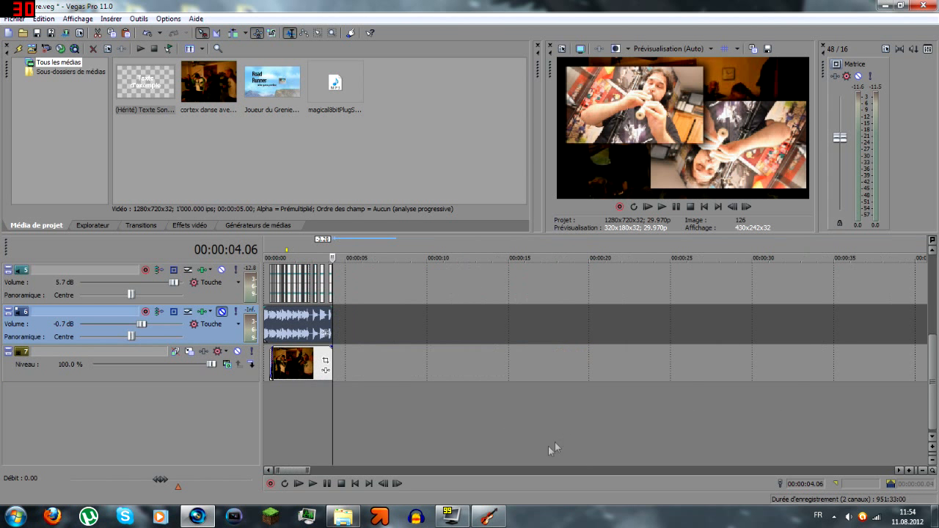
Play the remix from its start and examine the frames where the opening text meets the flute clips
{"action": "left_click", "coordinate": [271, 415]}
{"action": "key", "text": "space"}
{"action": "left_click_drag", "start_coordinate": [932, 363], "coordinate": [921, 281]}
{"action": "scroll", "coordinate": [408, 337], "scroll_direction": "up", "scroll_amount": 9}
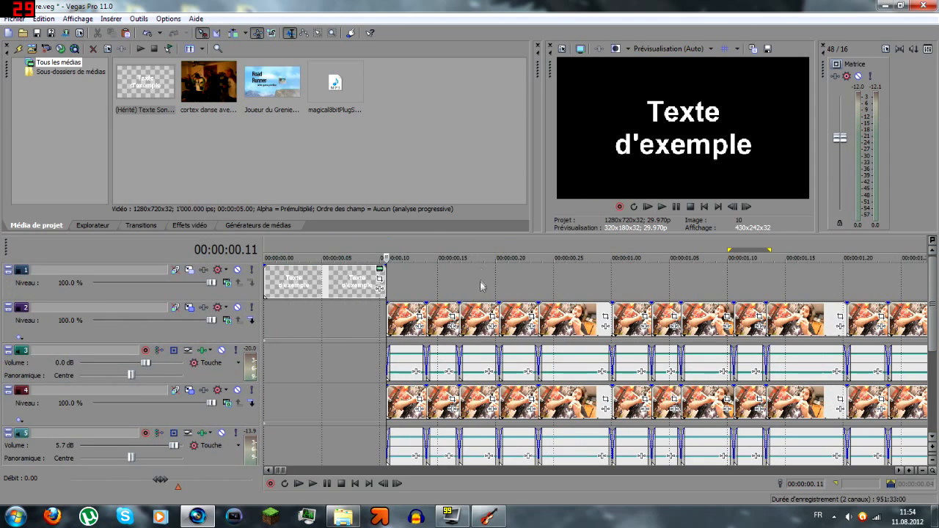
{"action": "left_click", "coordinate": [481, 283]}
{"action": "scroll", "coordinate": [513, 378], "scroll_direction": "down", "scroll_amount": 6}
{"action": "scroll", "coordinate": [506, 380], "scroll_direction": "up", "scroll_amount": 5}
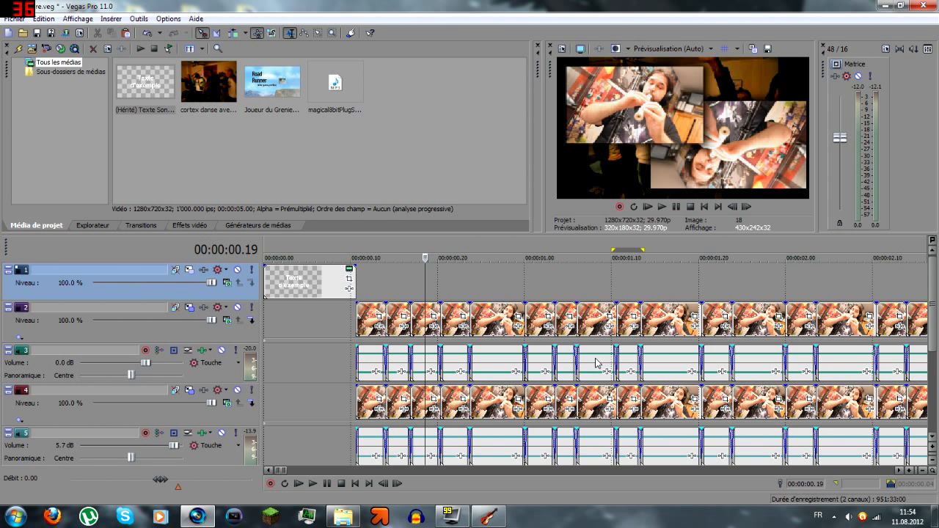